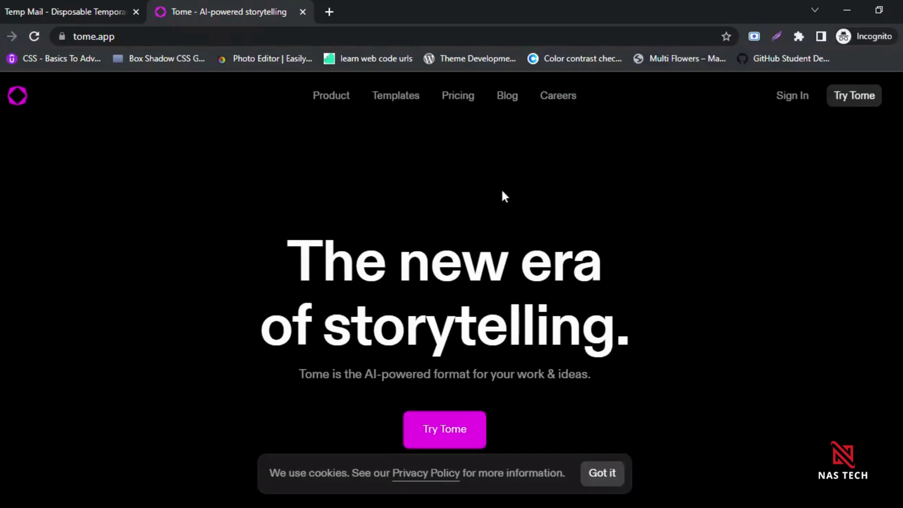
{"action": "scroll", "coordinate": [504, 195], "scroll_direction": "down", "scroll_amount": 3}
{"action": "scroll", "coordinate": [506, 195], "scroll_direction": "down", "scroll_amount": 3}
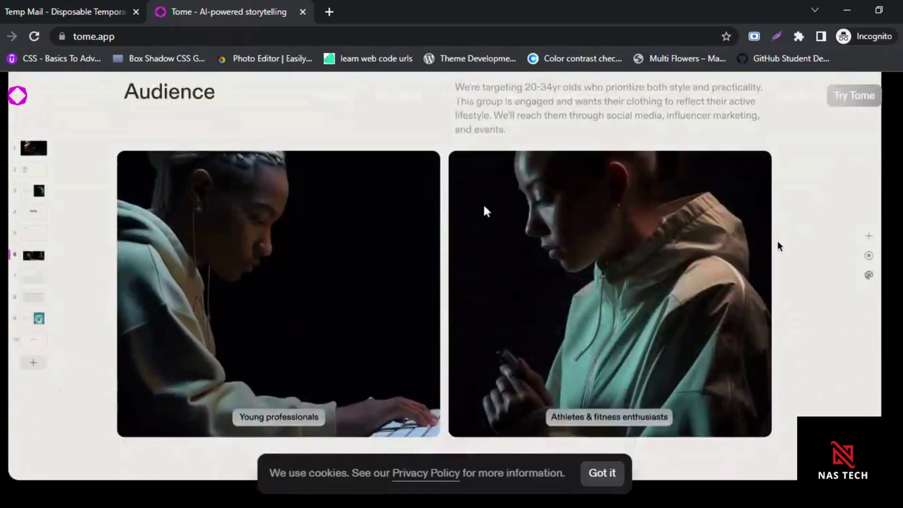
{"action": "scroll", "coordinate": [483, 210], "scroll_direction": "up", "scroll_amount": 1}
Browse the preview deck's Opportunity slide and briefly highlight part of the AI tagline.
{"action": "left_click", "coordinate": [44, 302]}
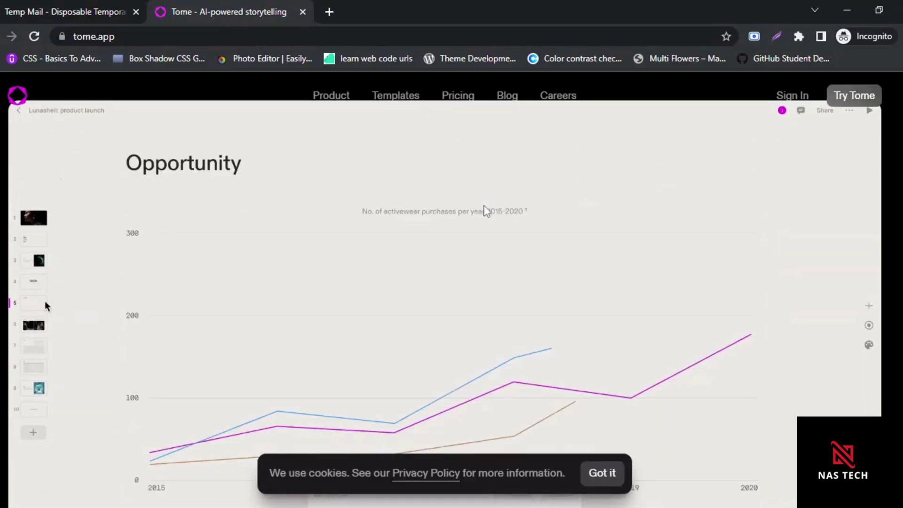
{"action": "scroll", "coordinate": [483, 204], "scroll_direction": "up", "scroll_amount": 3}
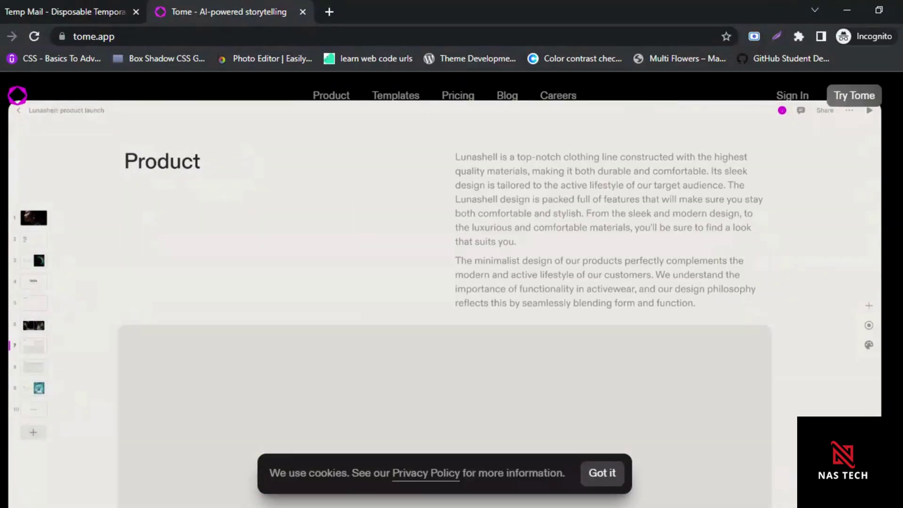
{"action": "scroll", "coordinate": [483, 203], "scroll_direction": "up", "scroll_amount": 3}
{"action": "scroll", "coordinate": [484, 204], "scroll_direction": "up", "scroll_amount": 1}
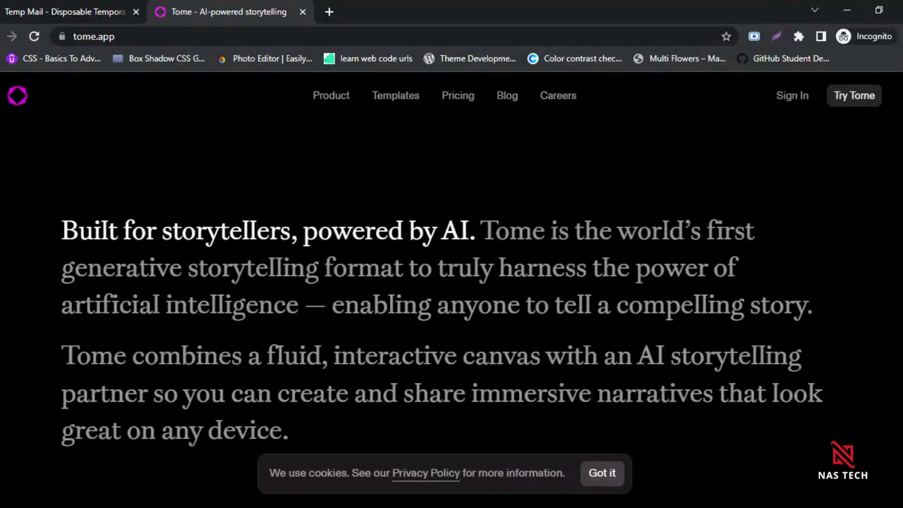
{"action": "left_click_drag", "start_coordinate": [364, 230], "coordinate": [533, 211]}
{"action": "left_click", "coordinate": [536, 201]}
{"action": "scroll", "coordinate": [536, 201], "scroll_direction": "down", "scroll_amount": 3}
{"action": "scroll", "coordinate": [536, 201], "scroll_direction": "down", "scroll_amount": 2}
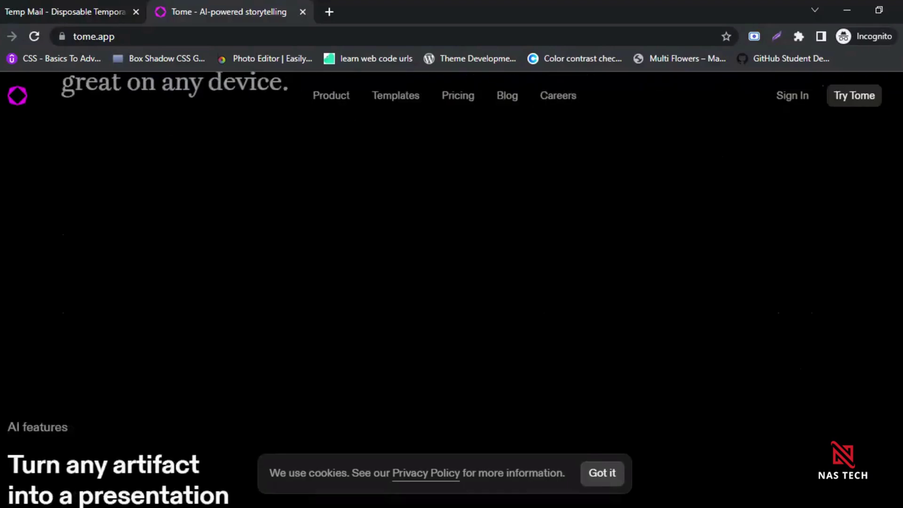
{"action": "scroll", "coordinate": [535, 200], "scroll_direction": "down", "scroll_amount": 2}
{"action": "scroll", "coordinate": [535, 199], "scroll_direction": "down", "scroll_amount": 1}
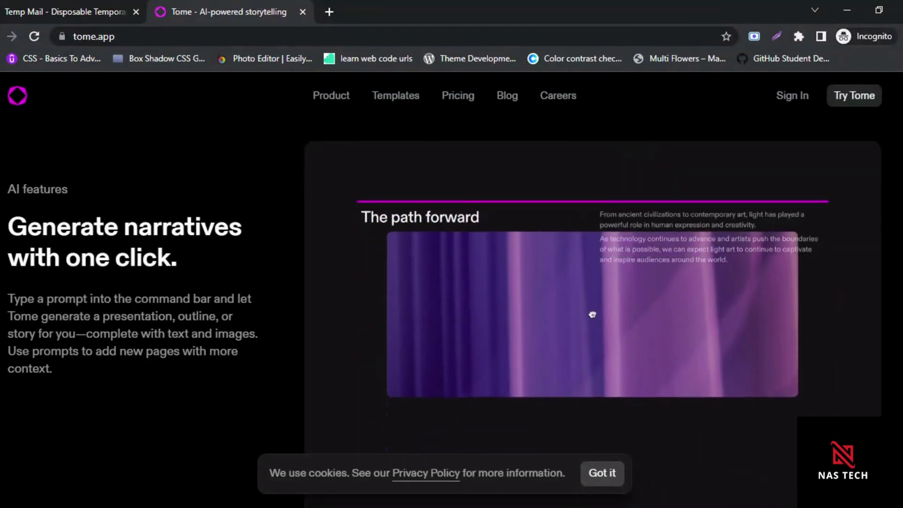
{"action": "scroll", "coordinate": [515, 219], "scroll_direction": "down", "scroll_amount": 5}
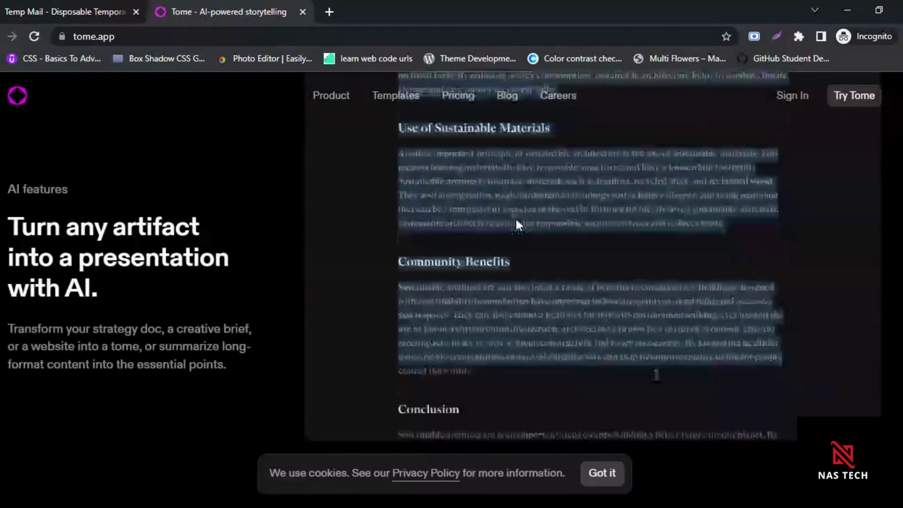
{"action": "scroll", "coordinate": [517, 225], "scroll_direction": "down", "scroll_amount": 3}
{"action": "scroll", "coordinate": [517, 225], "scroll_direction": "down", "scroll_amount": 3}
{"action": "scroll", "coordinate": [517, 224], "scroll_direction": "down", "scroll_amount": 3}
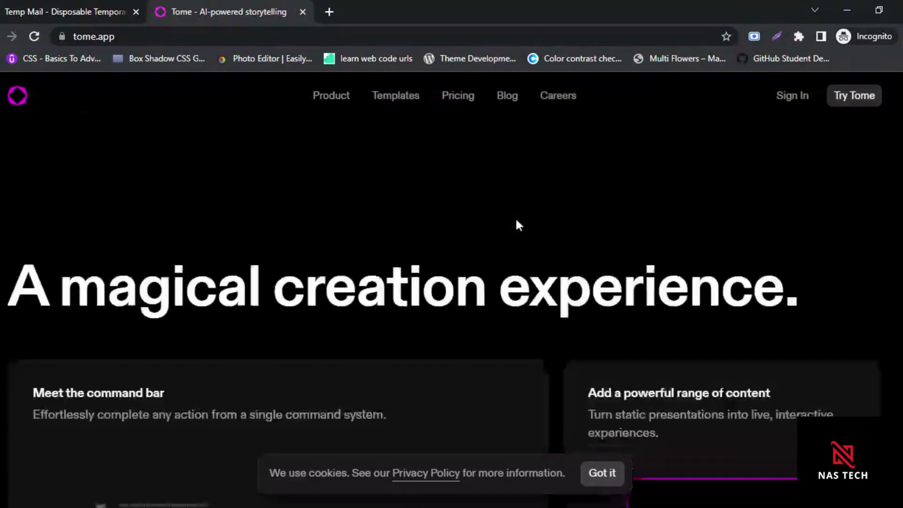
{"action": "scroll", "coordinate": [516, 224], "scroll_direction": "down", "scroll_amount": 1}
{"action": "scroll", "coordinate": [517, 224], "scroll_direction": "down", "scroll_amount": 2}
{"action": "scroll", "coordinate": [558, 223], "scroll_direction": "down", "scroll_amount": 1}
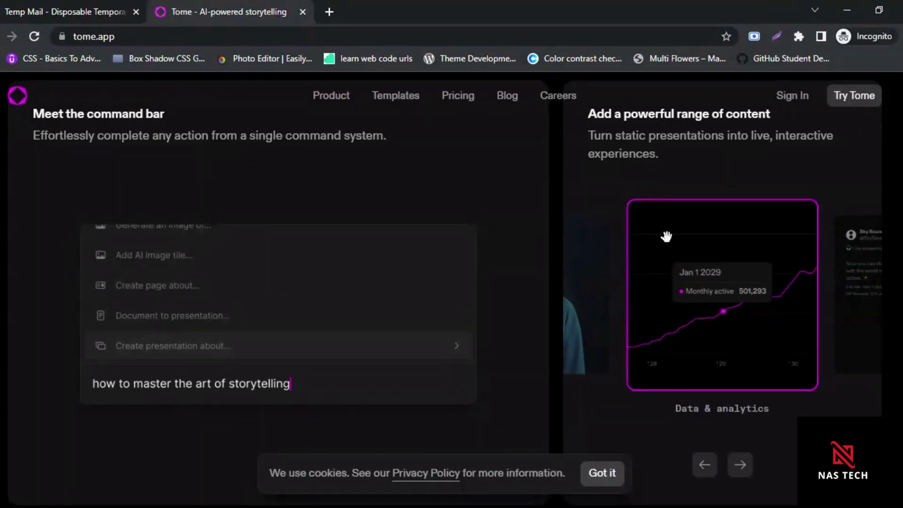
{"action": "scroll", "coordinate": [670, 242], "scroll_direction": "down", "scroll_amount": 3}
{"action": "scroll", "coordinate": [669, 242], "scroll_direction": "down", "scroll_amount": 3}
{"action": "scroll", "coordinate": [670, 244], "scroll_direction": "down", "scroll_amount": 3}
{"action": "scroll", "coordinate": [669, 243], "scroll_direction": "down", "scroll_amount": 3}
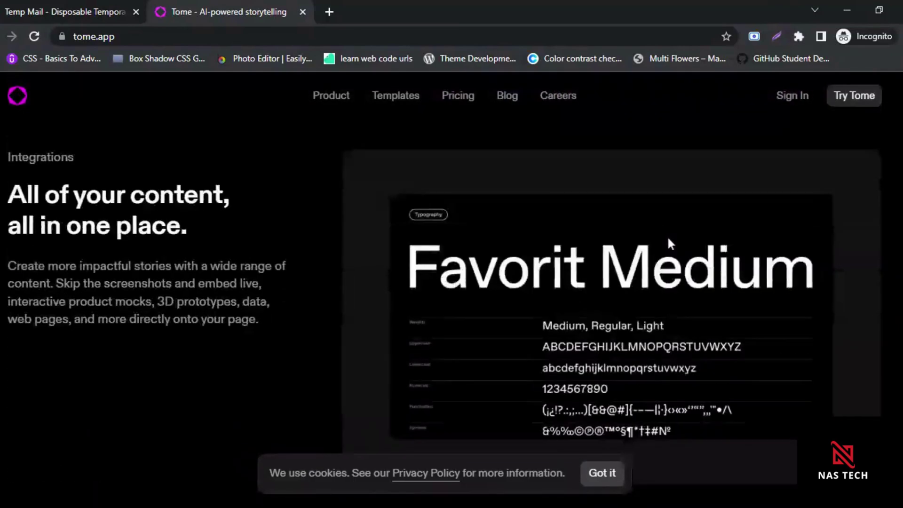
{"action": "scroll", "coordinate": [666, 243], "scroll_direction": "down", "scroll_amount": 3}
{"action": "scroll", "coordinate": [665, 241], "scroll_direction": "down", "scroll_amount": 3}
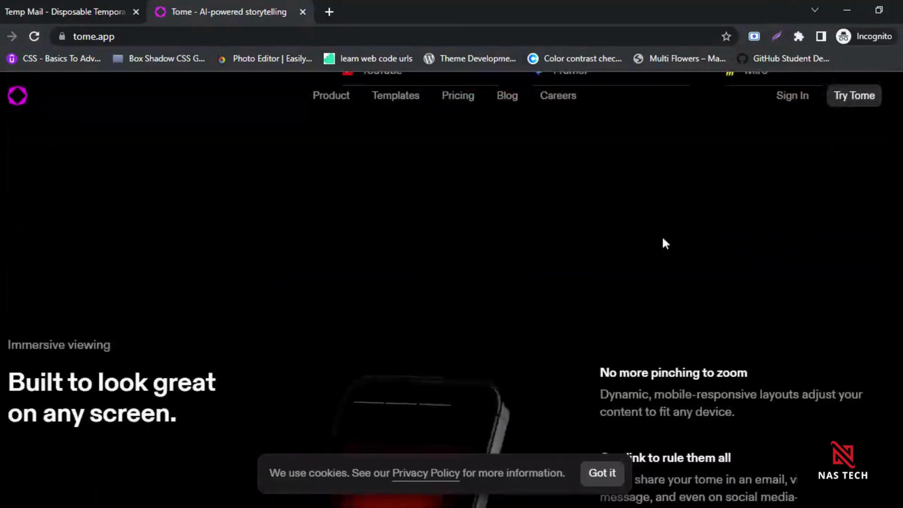
{"action": "scroll", "coordinate": [663, 239], "scroll_direction": "down", "scroll_amount": 3}
{"action": "scroll", "coordinate": [663, 239], "scroll_direction": "down", "scroll_amount": 3}
{"action": "scroll", "coordinate": [663, 244], "scroll_direction": "down", "scroll_amount": 3}
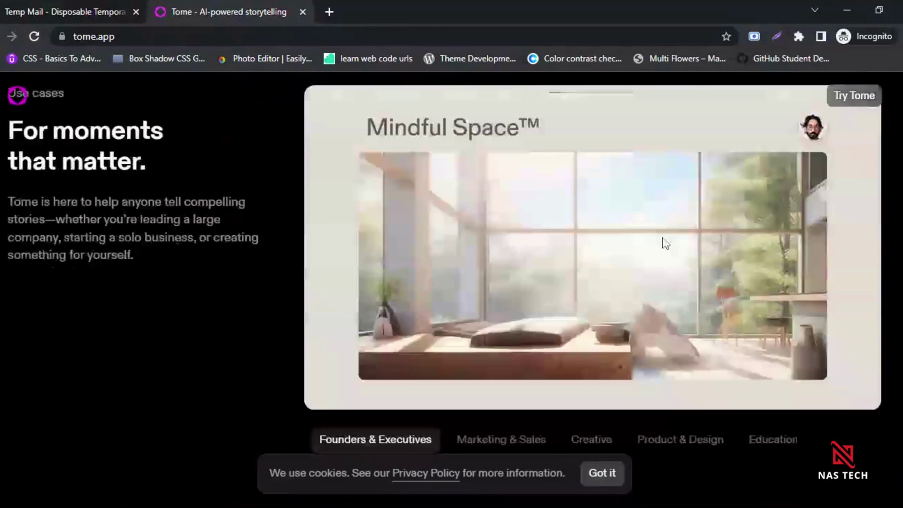
{"action": "scroll", "coordinate": [663, 244], "scroll_direction": "down", "scroll_amount": 3}
{"action": "scroll", "coordinate": [663, 243], "scroll_direction": "down", "scroll_amount": 2}
{"action": "scroll", "coordinate": [578, 236], "scroll_direction": "up", "scroll_amount": 1}
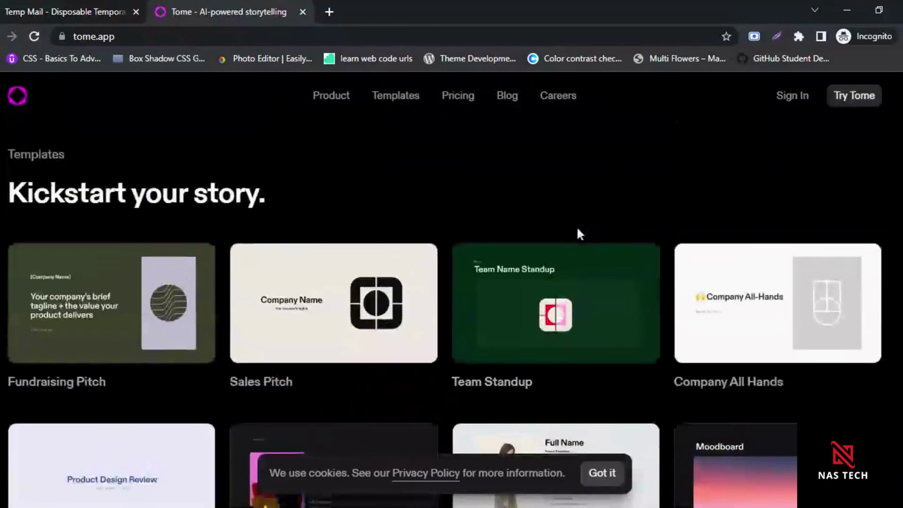
{"action": "scroll", "coordinate": [577, 225], "scroll_direction": "down", "scroll_amount": 2}
{"action": "scroll", "coordinate": [558, 230], "scroll_direction": "down", "scroll_amount": 1}
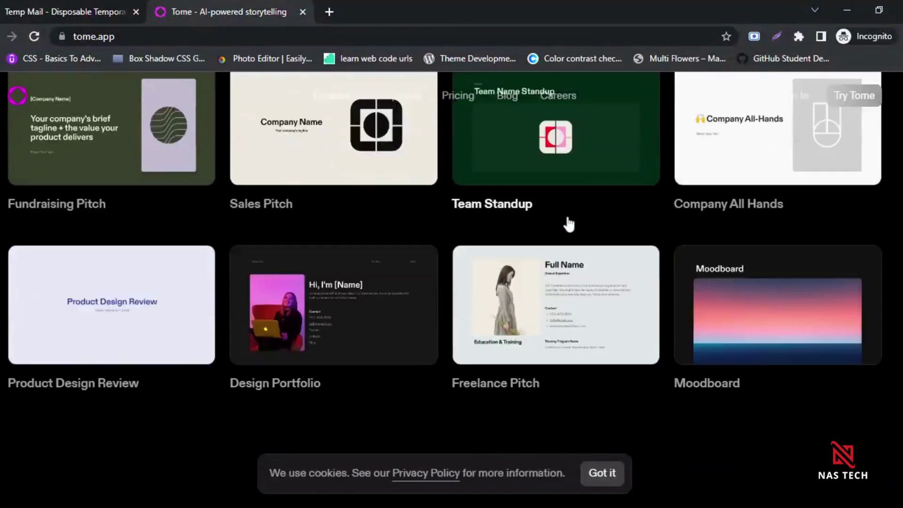
{"action": "scroll", "coordinate": [566, 224], "scroll_direction": "down", "scroll_amount": 3}
{"action": "scroll", "coordinate": [566, 224], "scroll_direction": "down", "scroll_amount": 3}
{"action": "scroll", "coordinate": [567, 215], "scroll_direction": "down", "scroll_amount": 3}
{"action": "scroll", "coordinate": [567, 216], "scroll_direction": "down", "scroll_amount": 3}
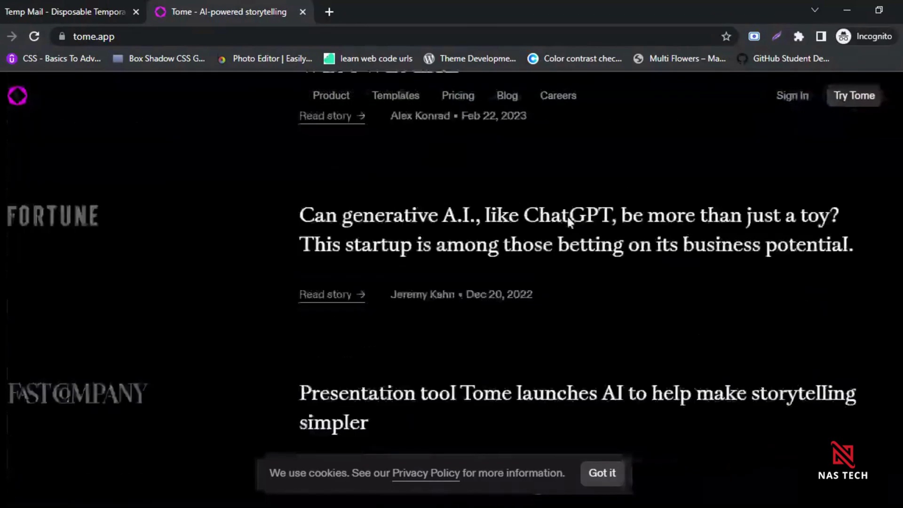
{"action": "scroll", "coordinate": [566, 216], "scroll_direction": "down", "scroll_amount": 3}
{"action": "scroll", "coordinate": [566, 216], "scroll_direction": "down", "scroll_amount": 3}
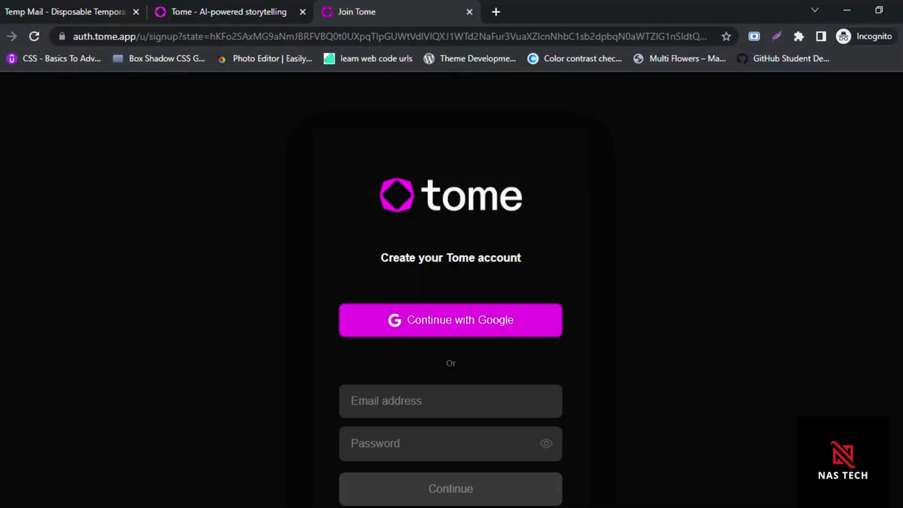
{"action": "scroll", "coordinate": [427, 312], "scroll_direction": "down", "scroll_amount": 2}
Sign up for Tome with the pasted temporary email and a password.
{"action": "left_click", "coordinate": [428, 286]}
{"action": "key", "text": "ctrl+v"}
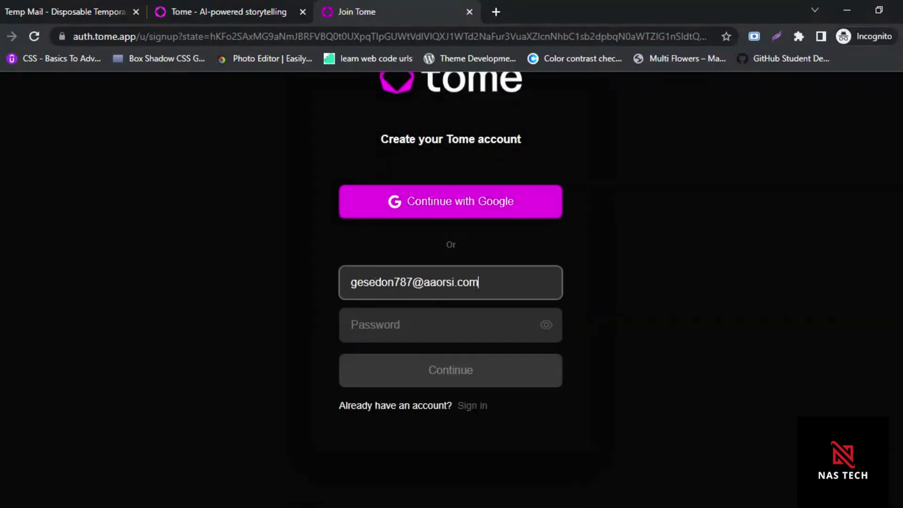
{"action": "key", "text": "Tab"}
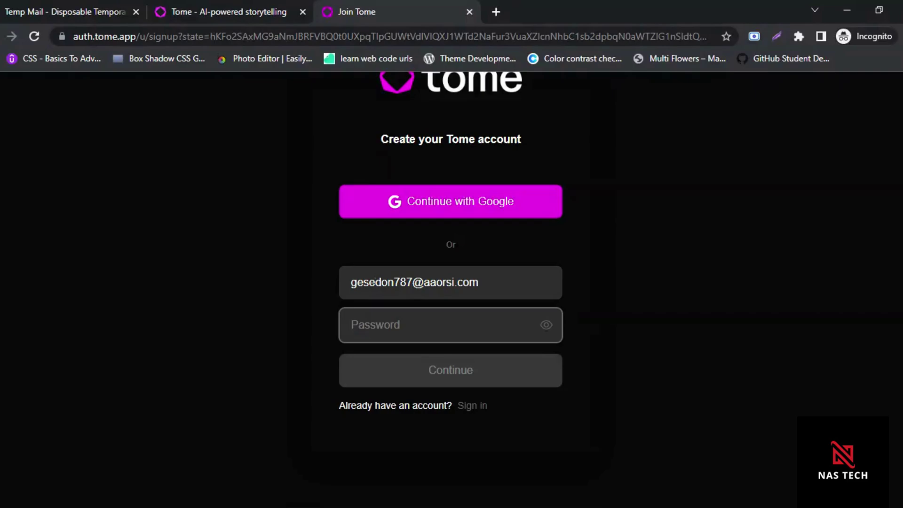
{"action": "key", "text": "ctrl+v"}
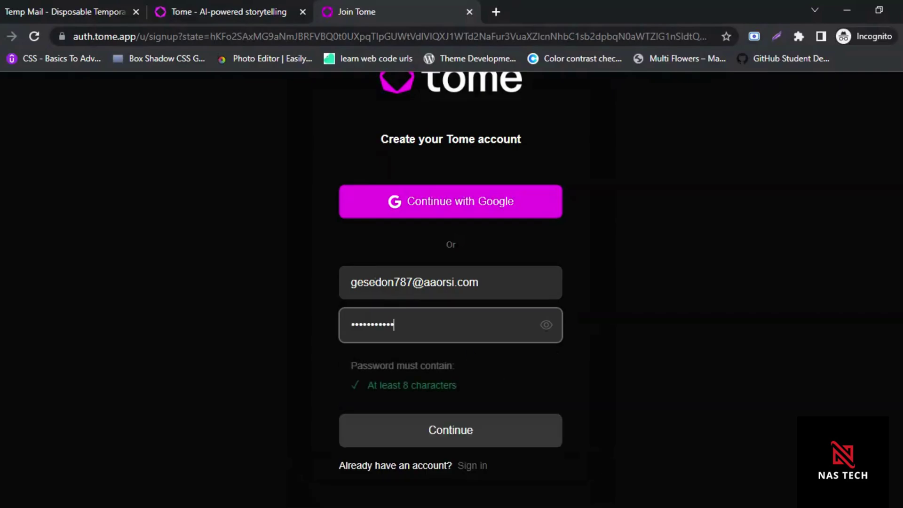
{"action": "left_click", "coordinate": [480, 434]}
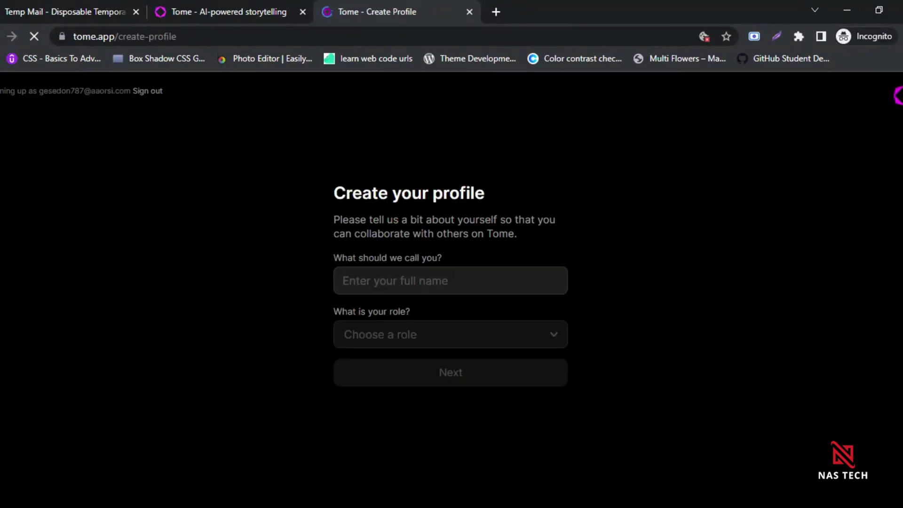
Fill in the profile name, choose the Product Design role, and submit the profile.
{"action": "left_click", "coordinate": [471, 289]}
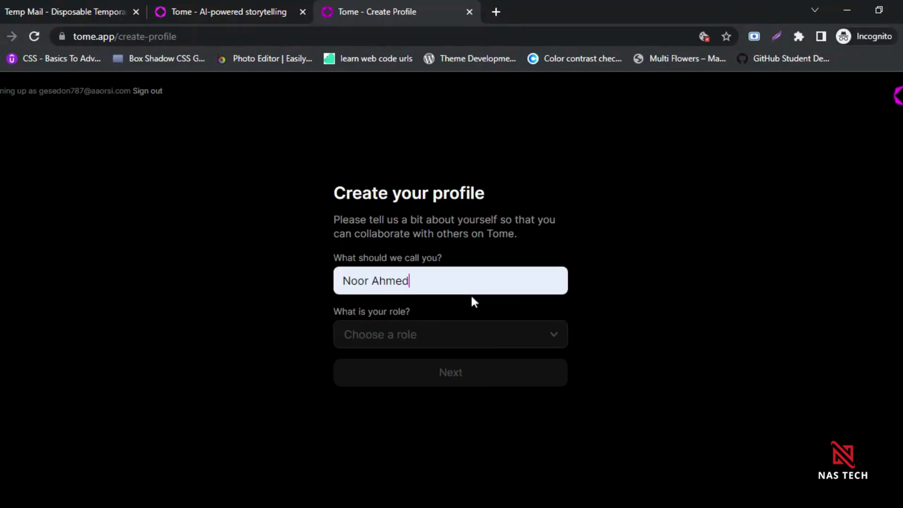
{"action": "left_click", "coordinate": [485, 331]}
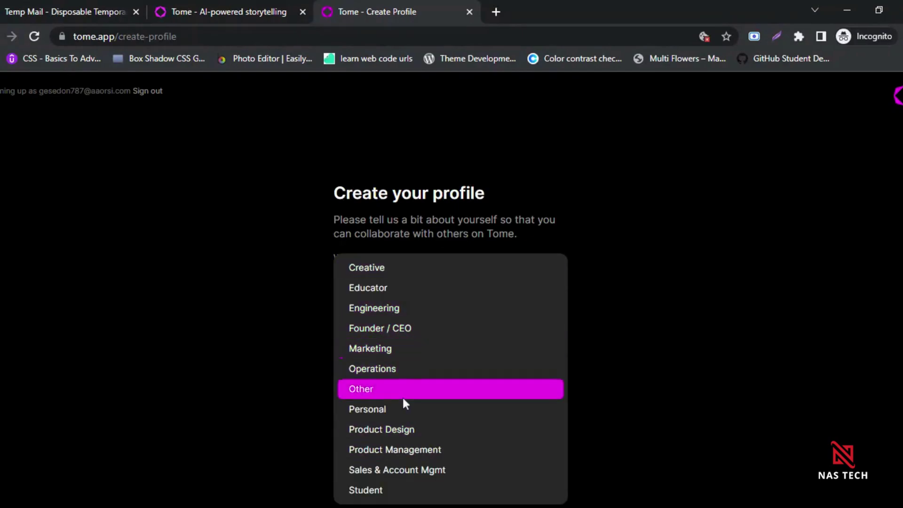
{"action": "left_click", "coordinate": [428, 429]}
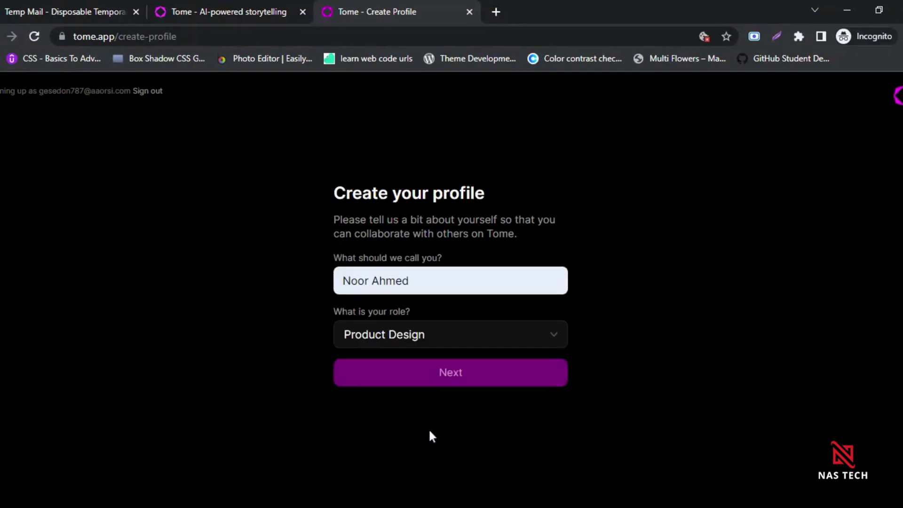
{"action": "left_click", "coordinate": [502, 371]}
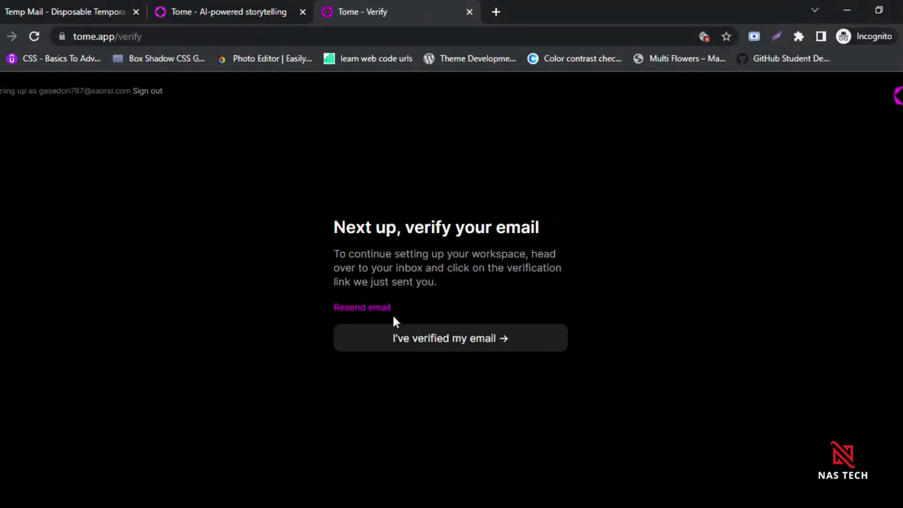
Open Tome's 'Verify your email address' message in Temp Mail to confirm the account.
{"action": "left_click", "coordinate": [84, 2]}
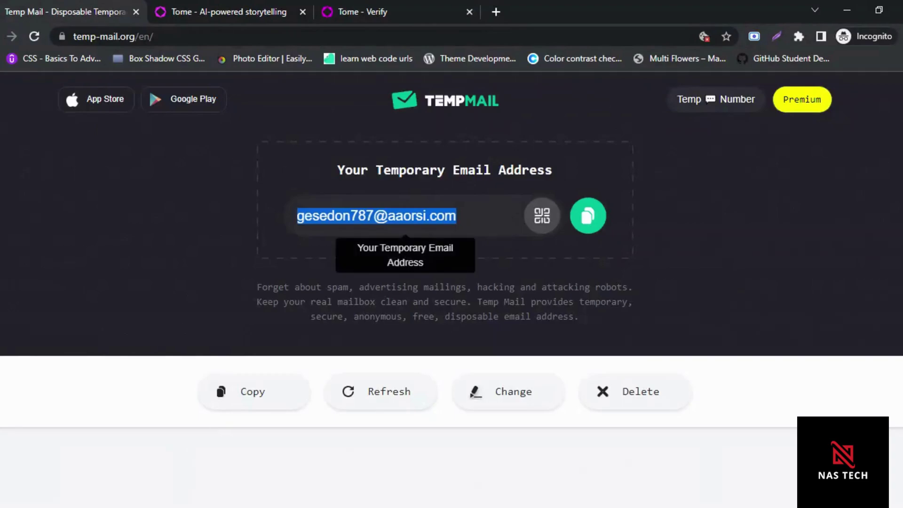
{"action": "scroll", "coordinate": [398, 271], "scroll_direction": "down", "scroll_amount": 5}
{"action": "left_click", "coordinate": [439, 246]}
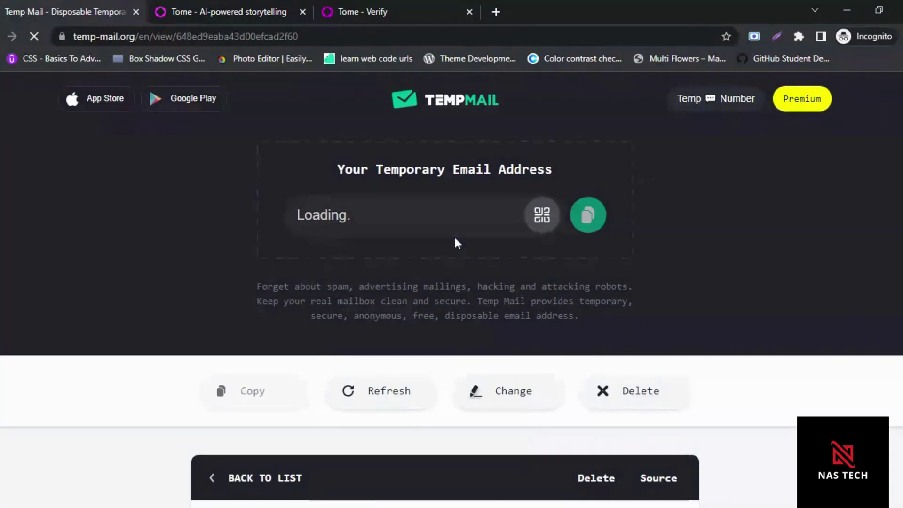
{"action": "scroll", "coordinate": [454, 242], "scroll_direction": "down", "scroll_amount": 5}
{"action": "scroll", "coordinate": [357, 258], "scroll_direction": "down", "scroll_amount": 2}
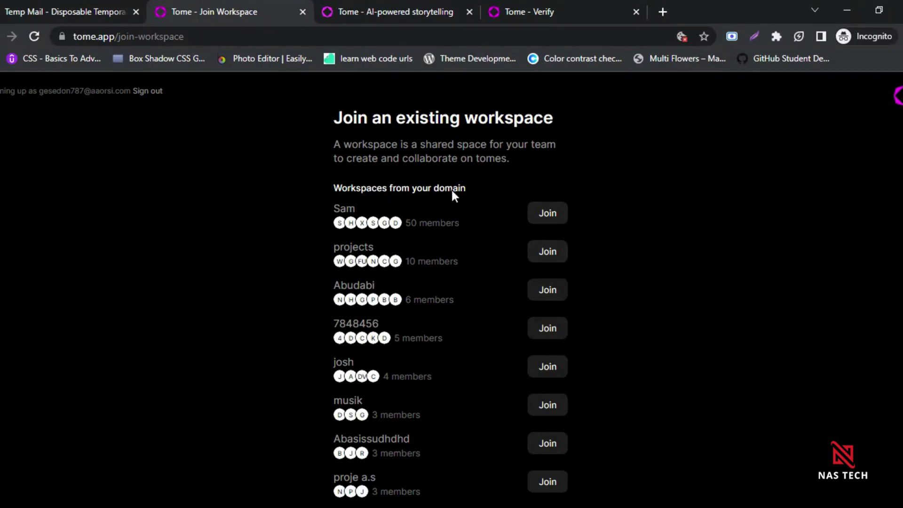
{"action": "scroll", "coordinate": [417, 198], "scroll_direction": "down", "scroll_amount": 2}
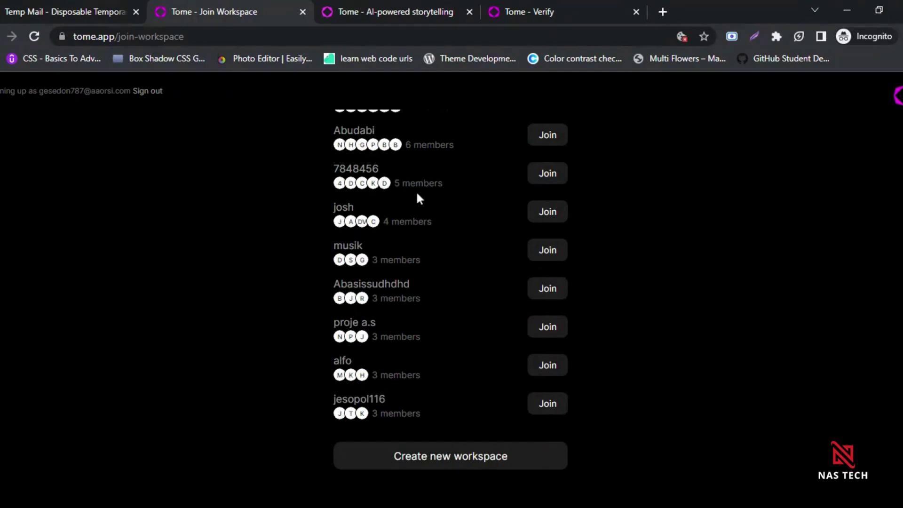
Start a new workspace instead of joining one, and create it as 'nastech'.
{"action": "left_click", "coordinate": [491, 459]}
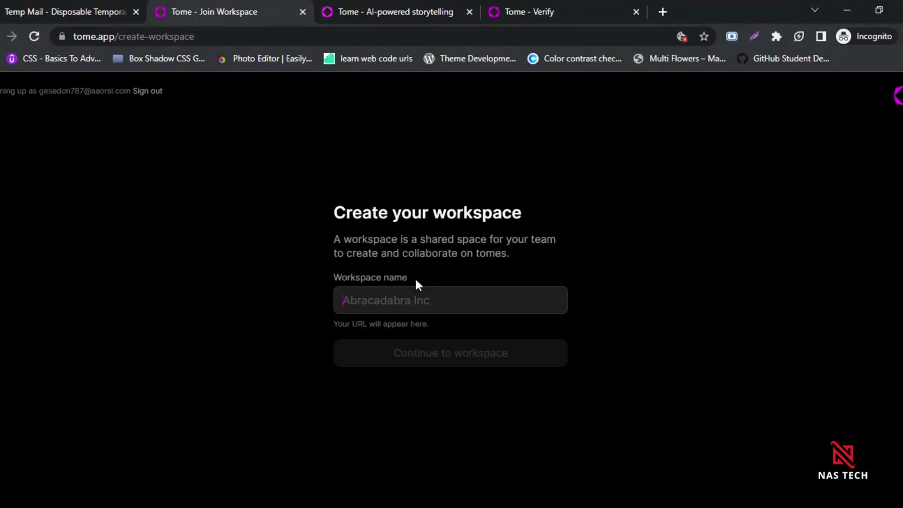
{"action": "type", "text": "nastech"}
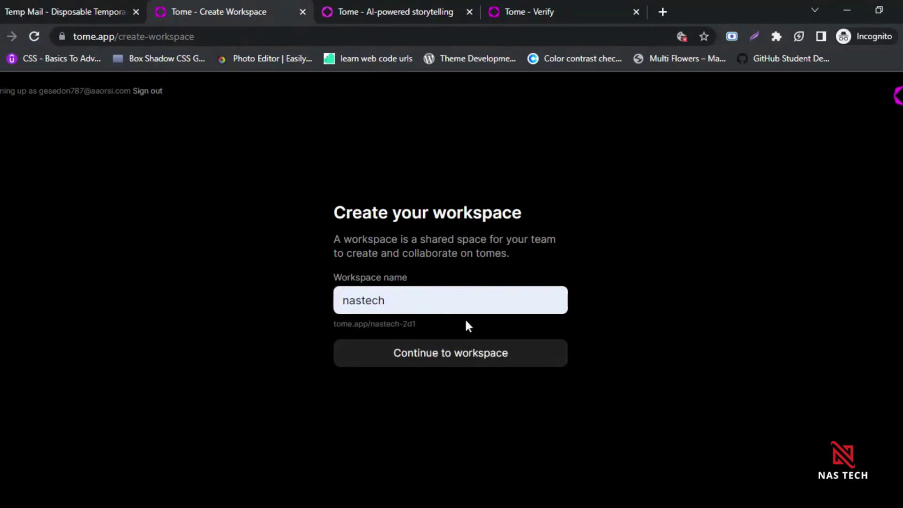
{"action": "left_click", "coordinate": [480, 356]}
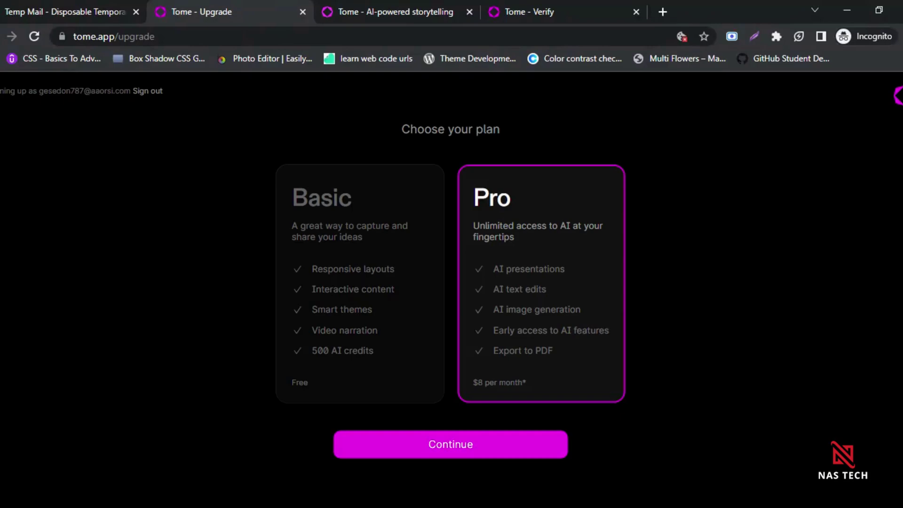
Select the free Basic plan card and continue to the workspace.
{"action": "left_click", "coordinate": [345, 273]}
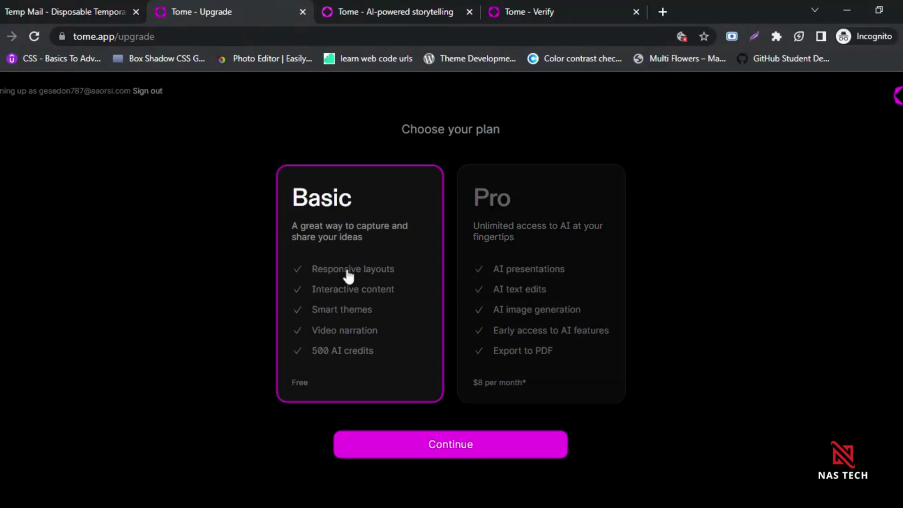
{"action": "left_click", "coordinate": [463, 443]}
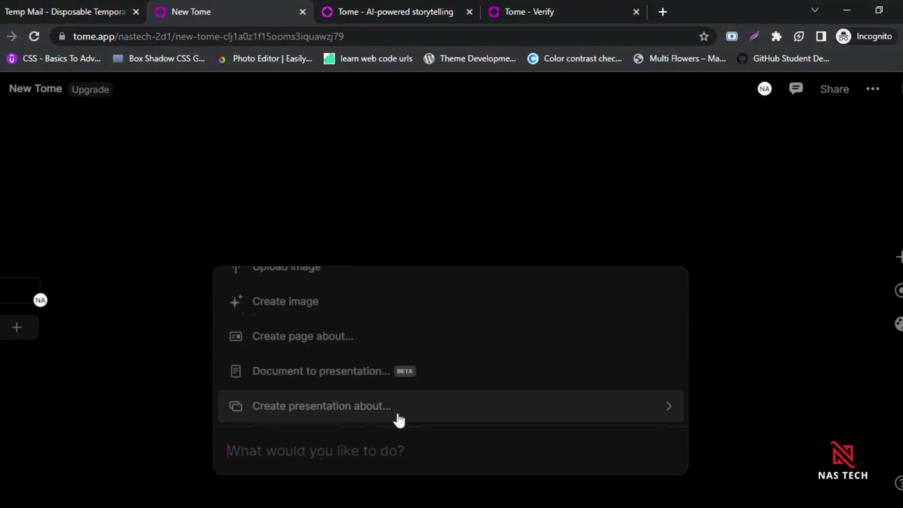
{"action": "scroll", "coordinate": [411, 344], "scroll_direction": "down", "scroll_amount": 5}
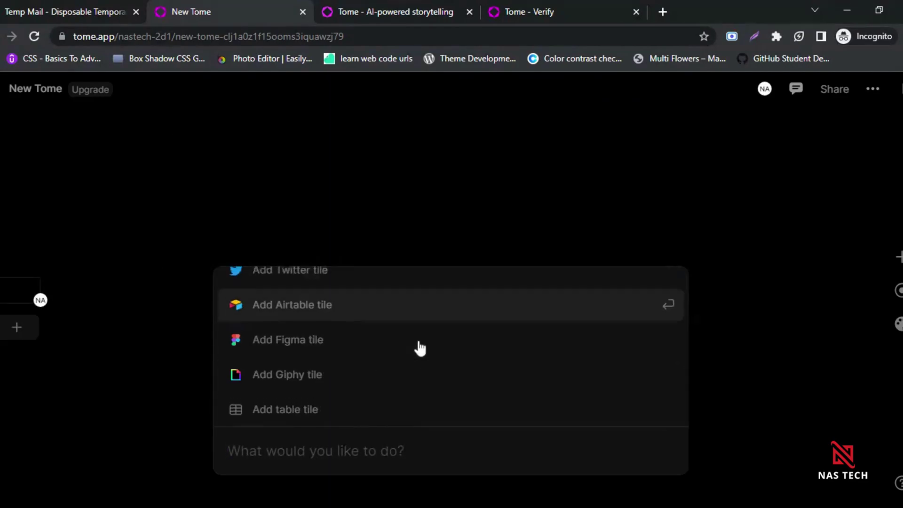
{"action": "scroll", "coordinate": [416, 347], "scroll_direction": "down", "scroll_amount": 5}
{"action": "scroll", "coordinate": [418, 351], "scroll_direction": "down", "scroll_amount": 2}
{"action": "scroll", "coordinate": [417, 358], "scroll_direction": "up", "scroll_amount": 2}
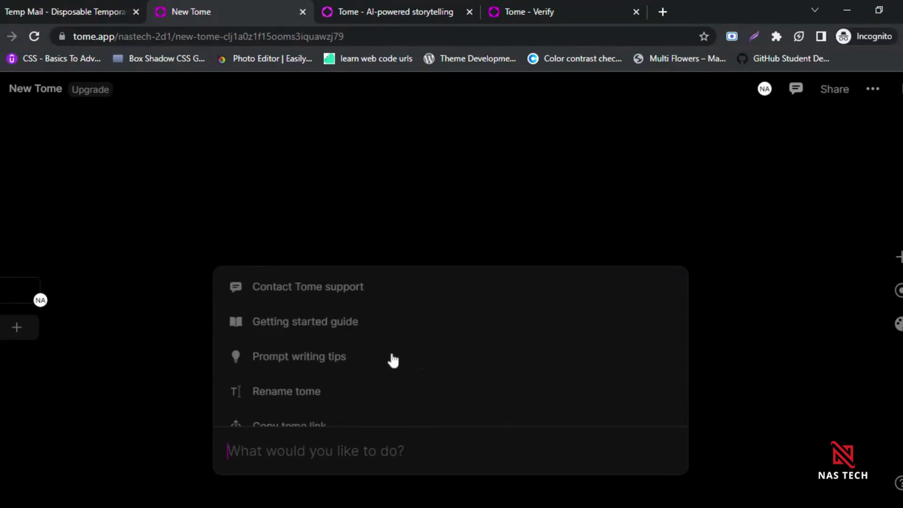
{"action": "scroll", "coordinate": [395, 361], "scroll_direction": "down", "scroll_amount": 2}
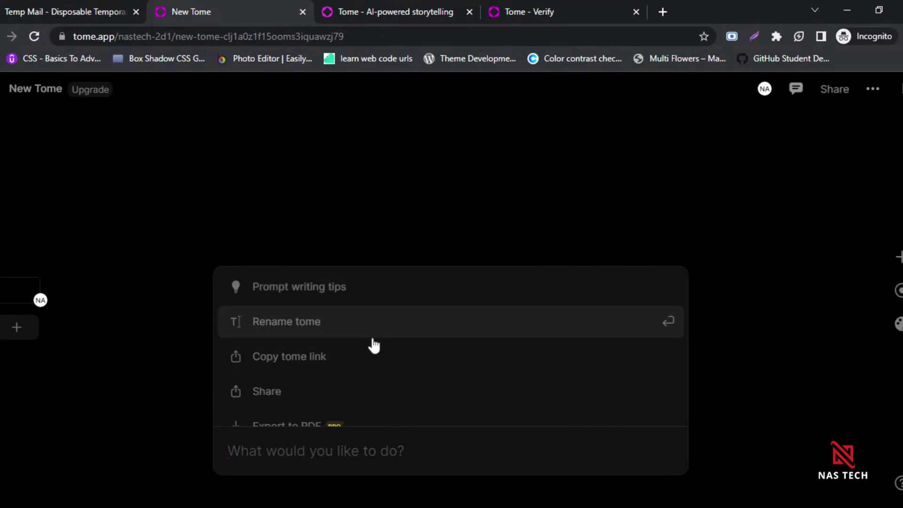
{"action": "scroll", "coordinate": [372, 345], "scroll_direction": "down", "scroll_amount": 2}
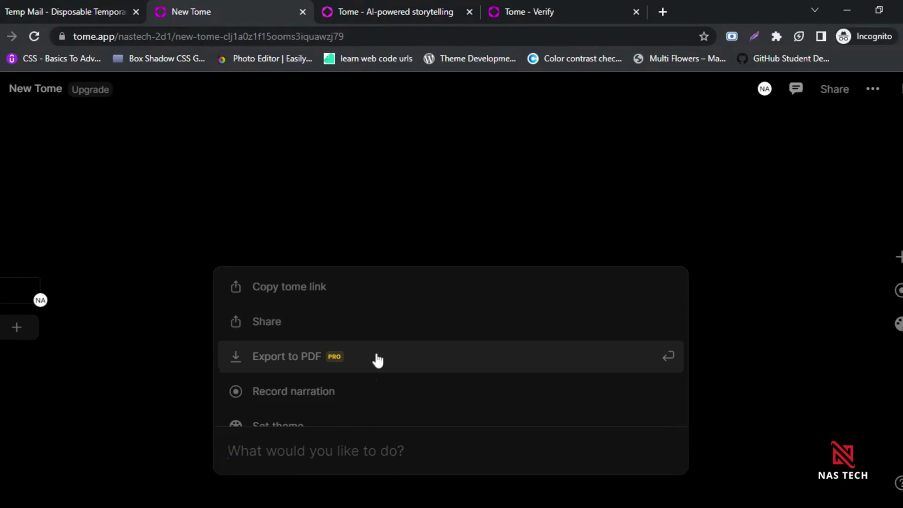
{"action": "scroll", "coordinate": [352, 337], "scroll_direction": "down", "scroll_amount": 1}
{"action": "scroll", "coordinate": [360, 343], "scroll_direction": "down", "scroll_amount": 3}
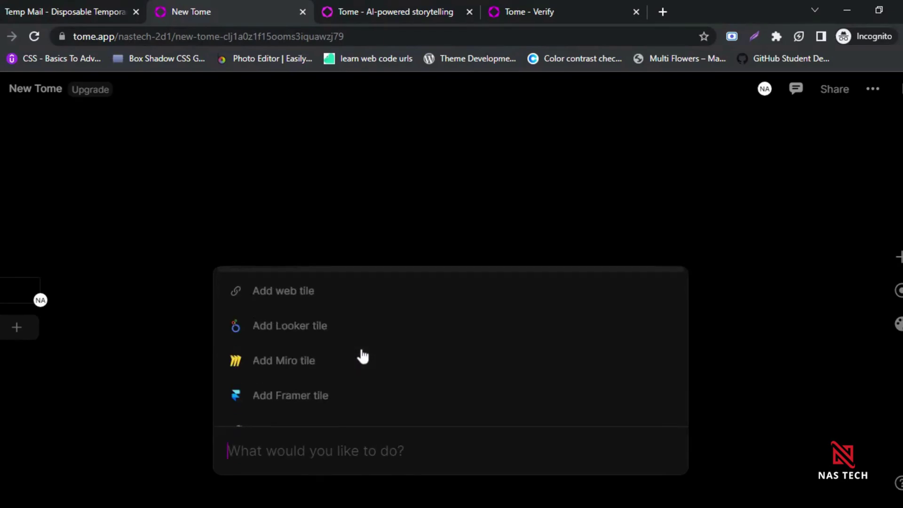
{"action": "scroll", "coordinate": [362, 358], "scroll_direction": "down", "scroll_amount": 1}
{"action": "scroll", "coordinate": [362, 357], "scroll_direction": "down", "scroll_amount": 3}
{"action": "scroll", "coordinate": [362, 357], "scroll_direction": "down", "scroll_amount": 2}
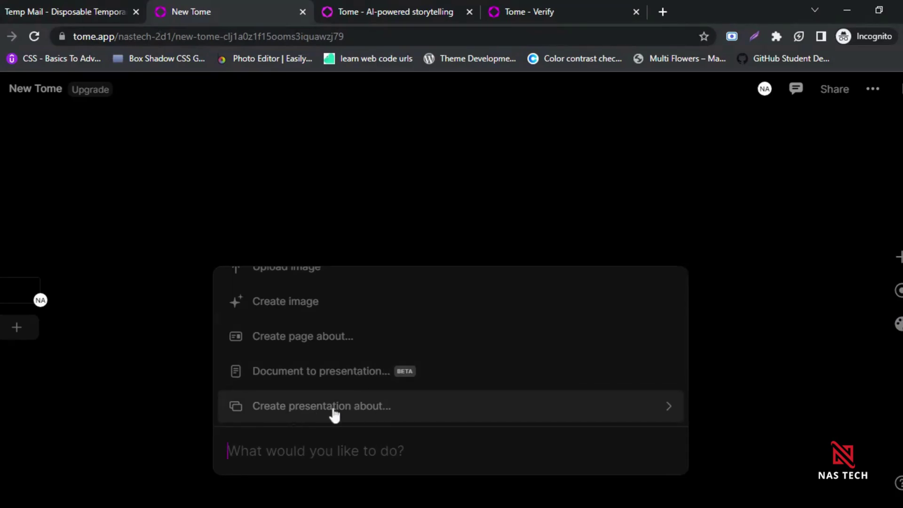
Choose 'Create presentation about…' from the new tome's command menu.
{"action": "left_click", "coordinate": [364, 415]}
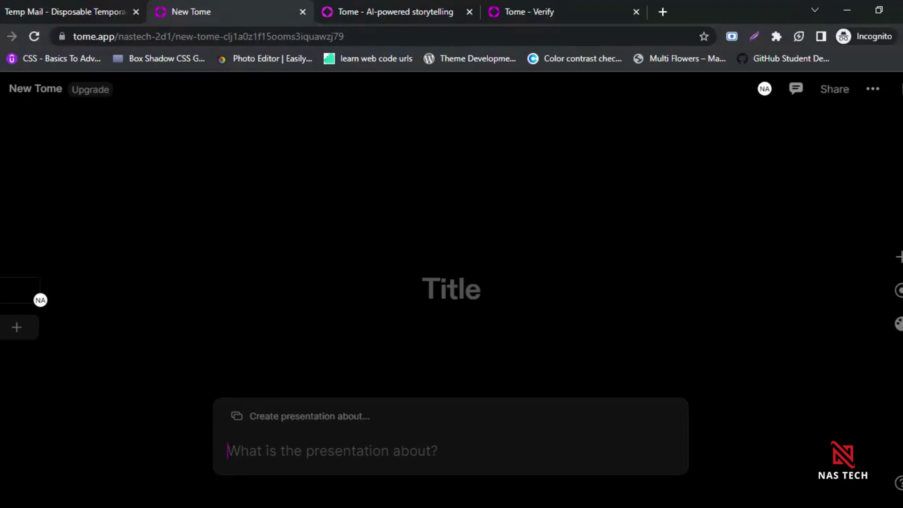
{"action": "type", "text": "top ai"}
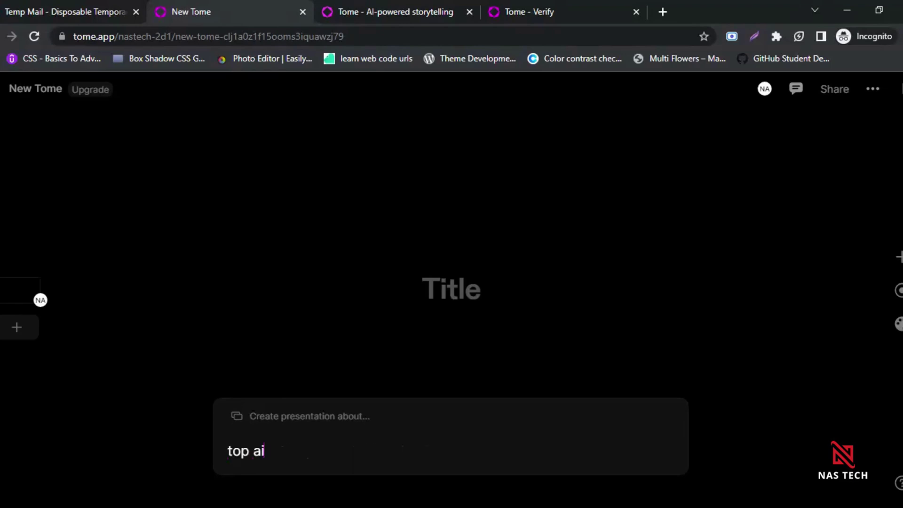
{"action": "type", "text": " trend "}
{"action": "type", "text": "in"}
{"action": "type", "text": " fif"}
Fix the topic to 'top ai trend in web design 2023' and apply the Musou theme.
{"action": "key", "text": "BackSpace"}
{"action": "key", "text": "BackSpace"}
{"action": "key", "text": "BackSpace"}
{"action": "type", "text": "web"}
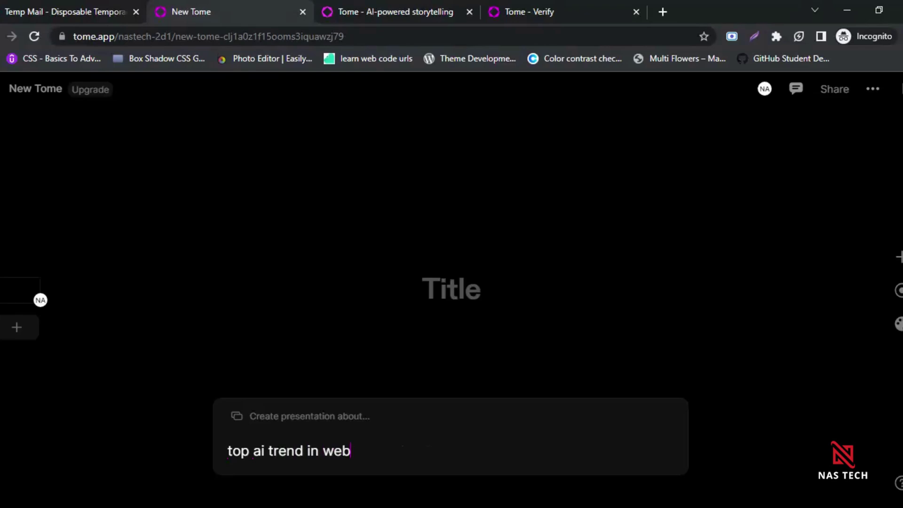
{"action": "type", "text": " design 2023"}
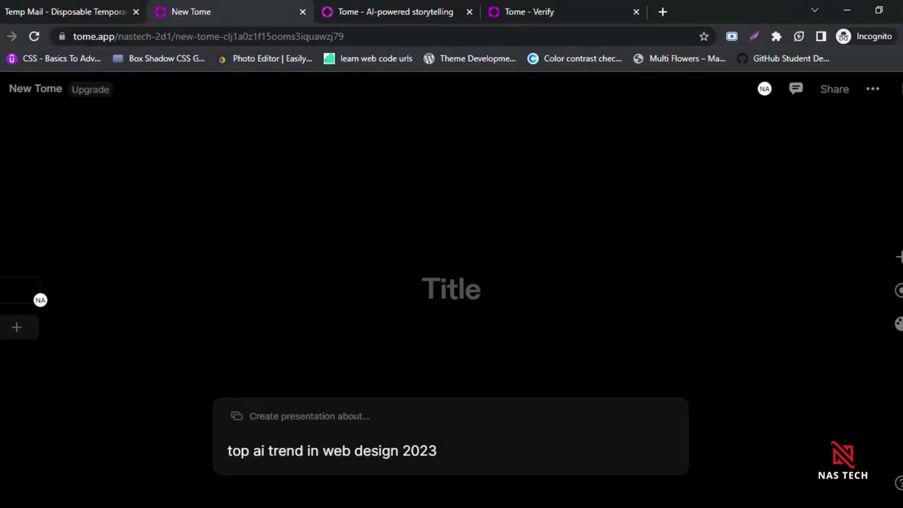
{"action": "left_click", "coordinate": [897, 323]}
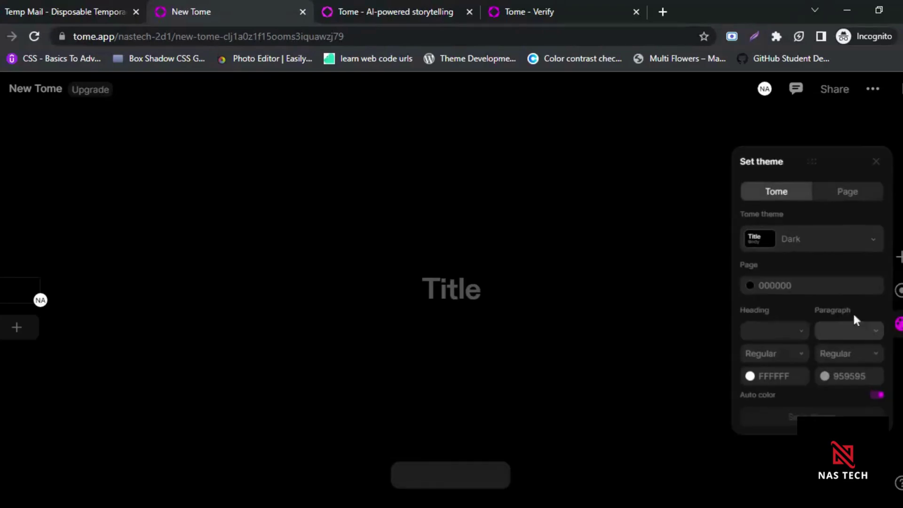
{"action": "left_click", "coordinate": [840, 238]}
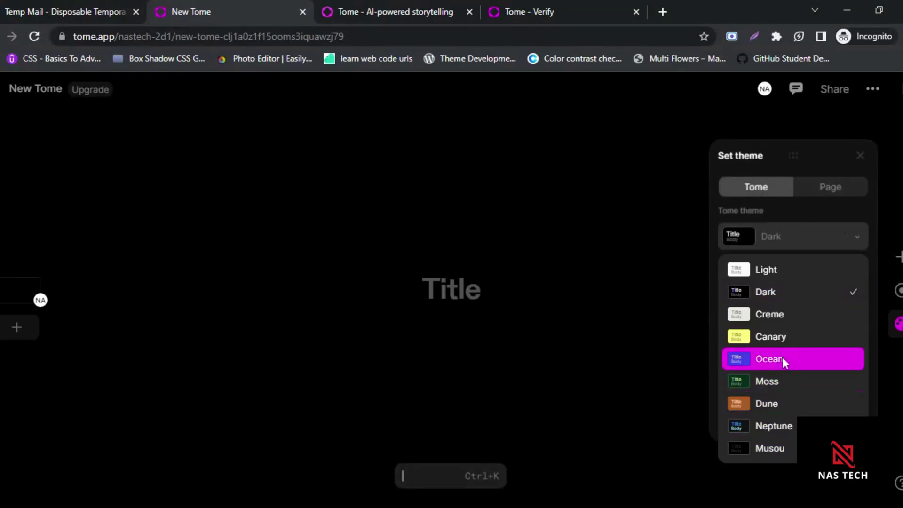
{"action": "left_click", "coordinate": [775, 450]}
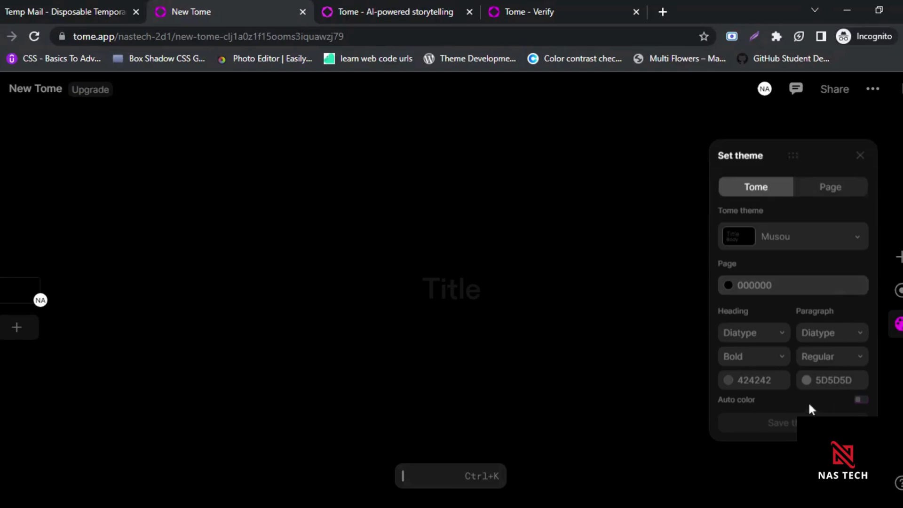
Set the heading font to Fragment Mono and save the theme as 'test'.
{"action": "left_click", "coordinate": [773, 333]}
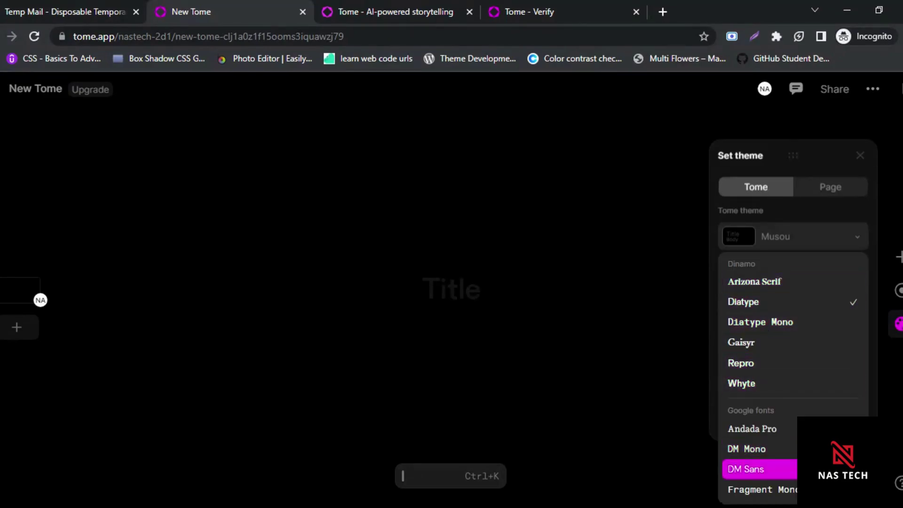
{"action": "left_click", "coordinate": [762, 489]}
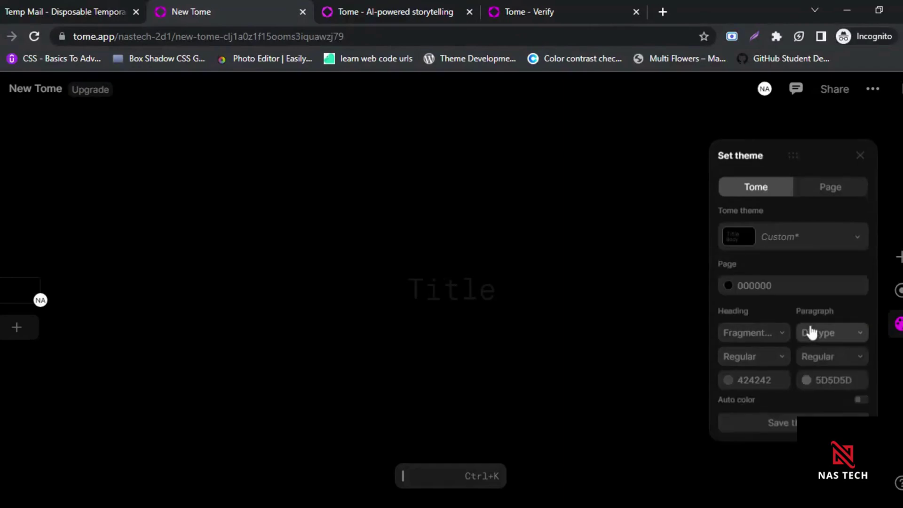
{"action": "left_click", "coordinate": [784, 422]}
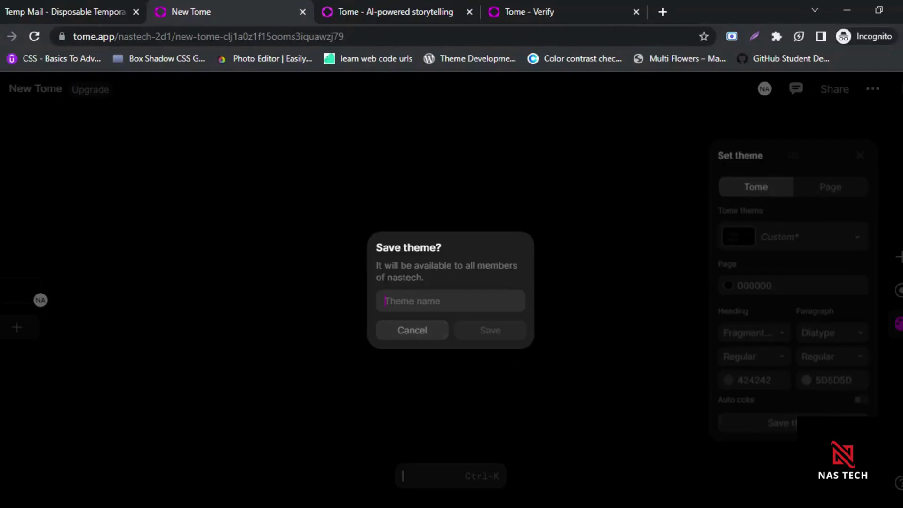
{"action": "type", "text": "test"}
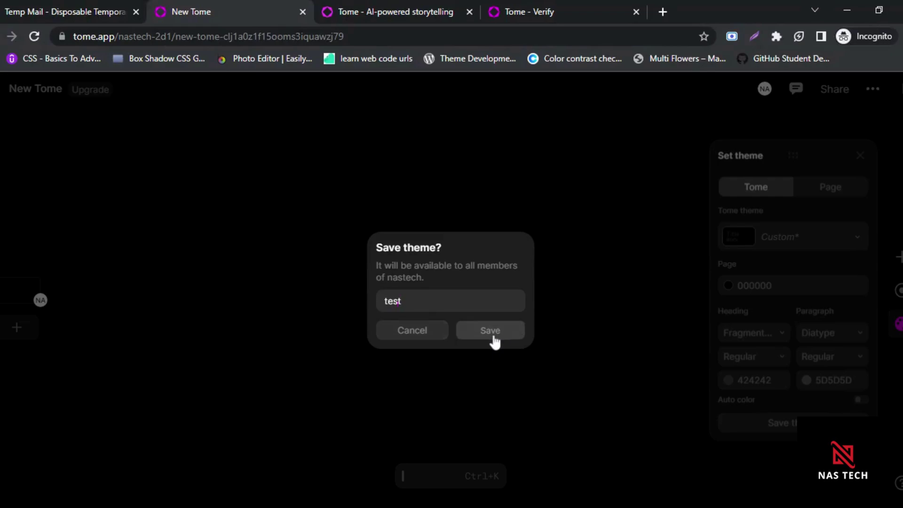
{"action": "left_click", "coordinate": [493, 337]}
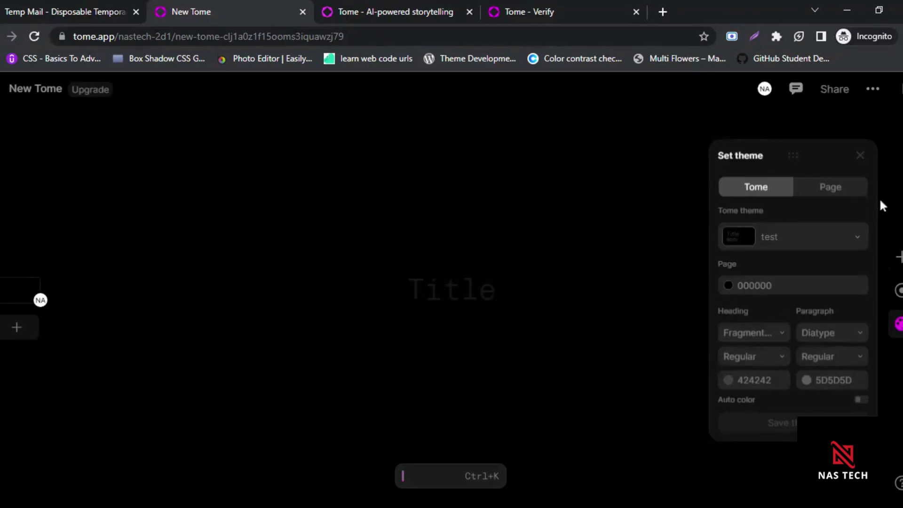
{"action": "left_click", "coordinate": [860, 155]}
Generate and review the topic outline, then build the full 'Web Design 2023: The AI Revolution' deck.
{"action": "left_click", "coordinate": [413, 476]}
{"action": "type", "text": "top ai trend in web design 2023"}
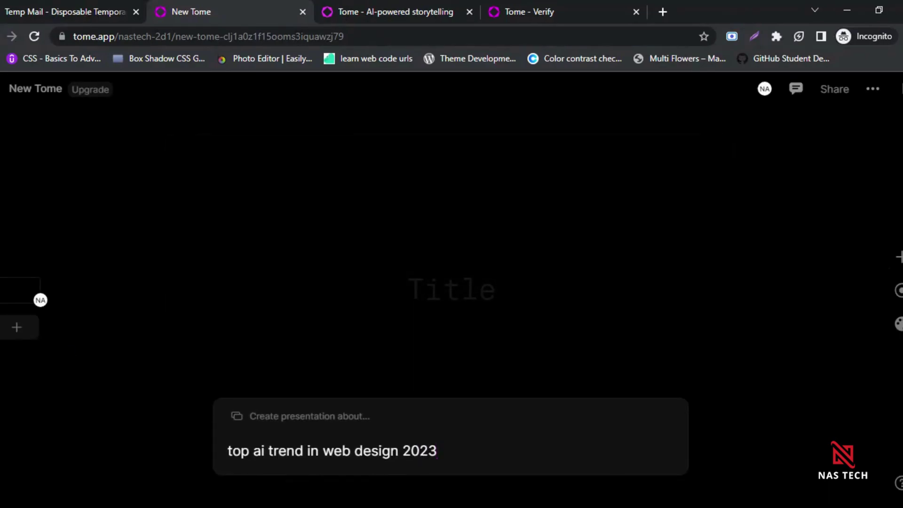
{"action": "key", "text": "Return"}
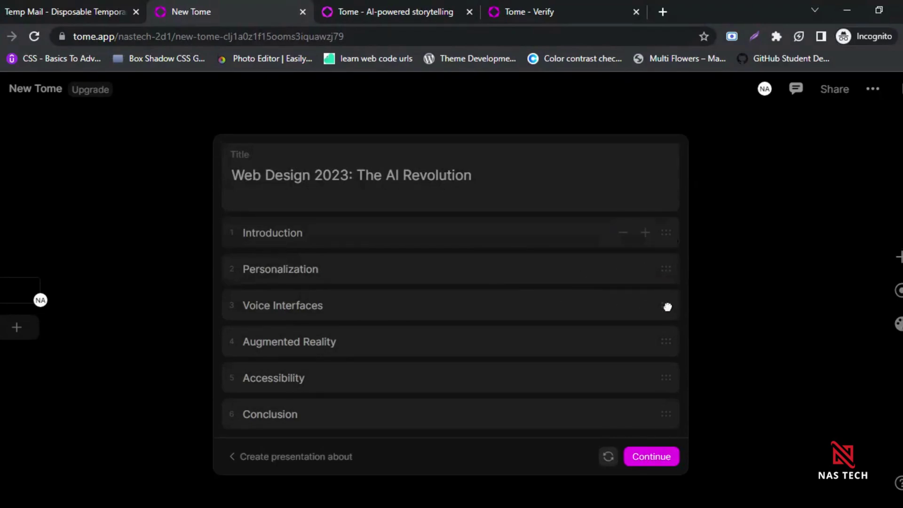
{"action": "mouse_move", "coordinate": [664, 269]}
{"action": "left_mouse_down"}
{"action": "mouse_move", "coordinate": [652, 234]}
{"action": "mouse_move", "coordinate": [628, 233]}
{"action": "left_mouse_up"}
{"action": "double_click", "coordinate": [270, 234]}
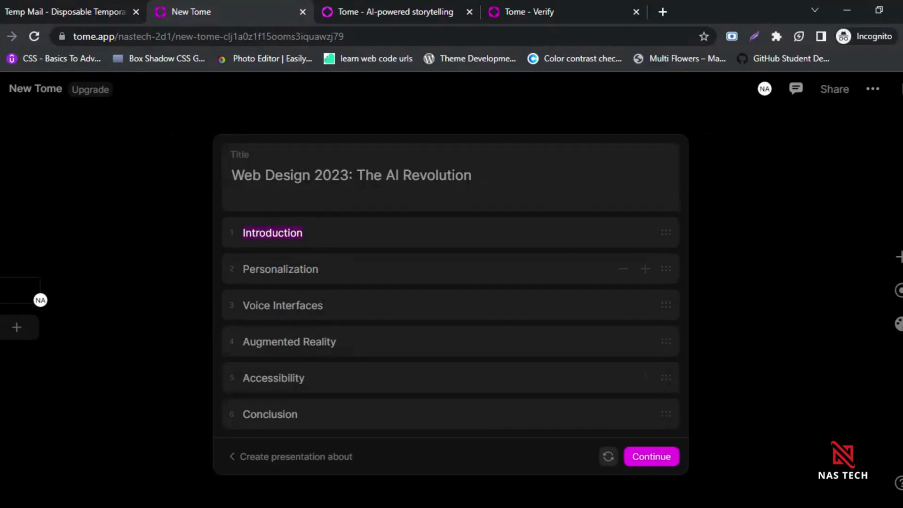
{"action": "left_click", "coordinate": [651, 458]}
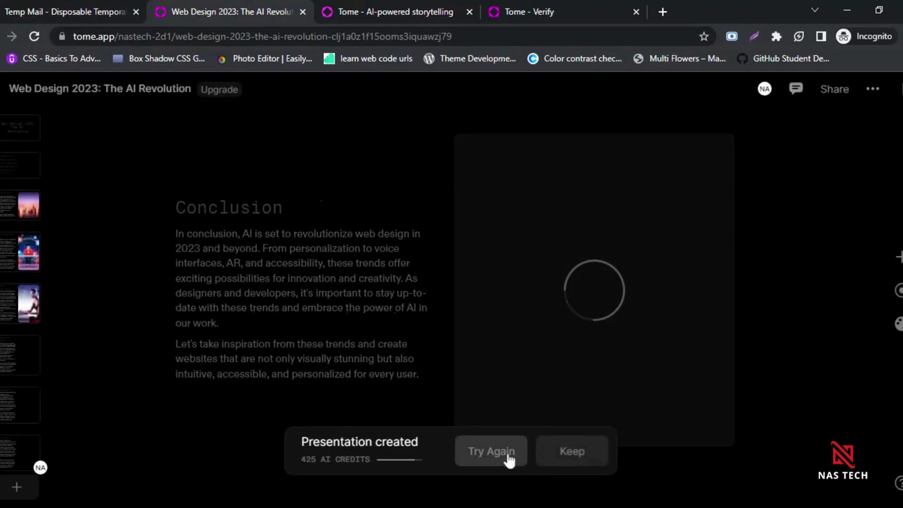
{"action": "left_click", "coordinate": [484, 457]}
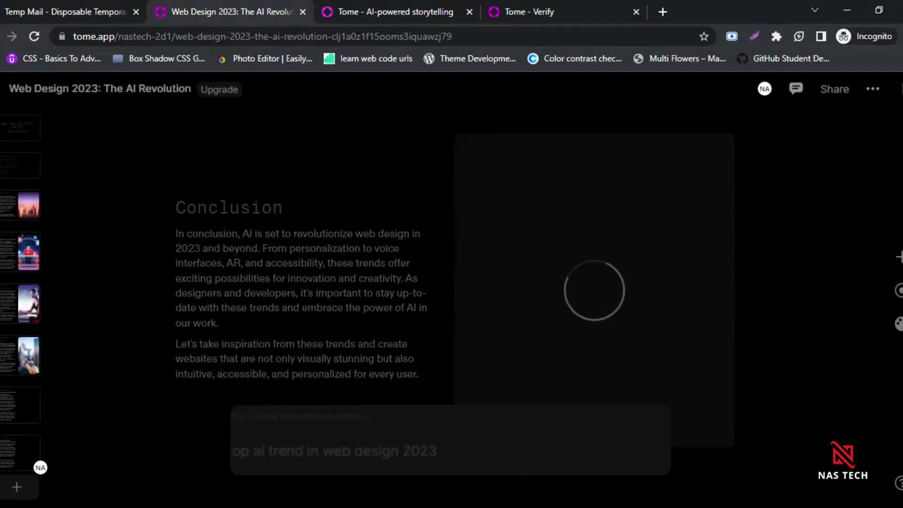
{"action": "left_click", "coordinate": [741, 334]}
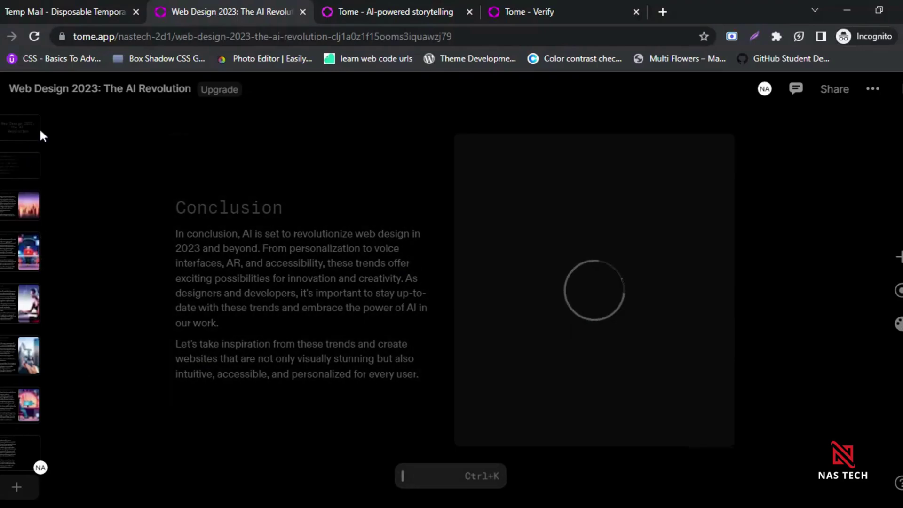
{"action": "left_click", "coordinate": [23, 130]}
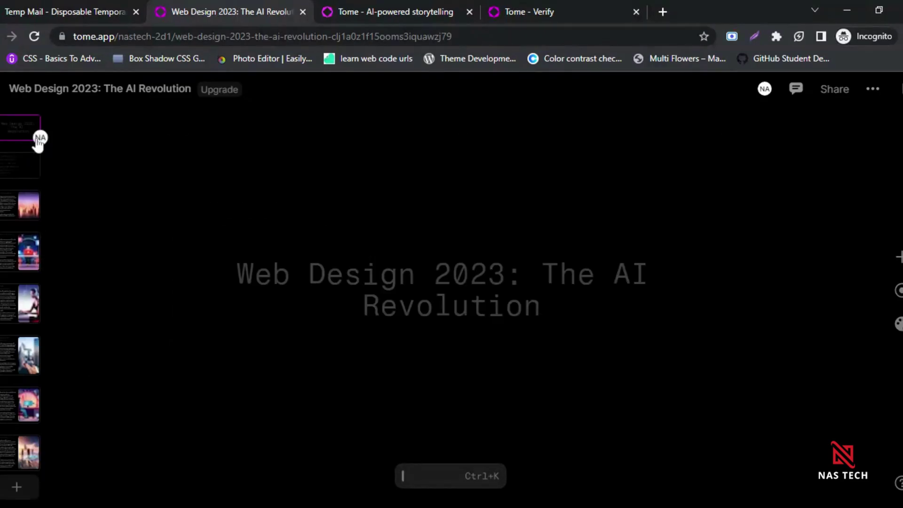
{"action": "left_click", "coordinate": [574, 275]}
{"action": "triple_click", "coordinate": [488, 275]}
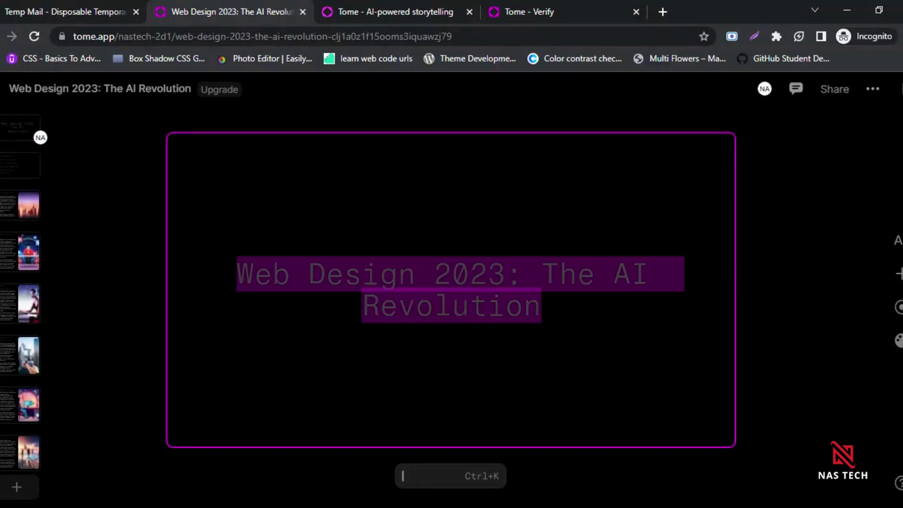
{"action": "double_click", "coordinate": [469, 275]}
{"action": "left_click", "coordinate": [577, 275]}
{"action": "double_click", "coordinate": [578, 275]}
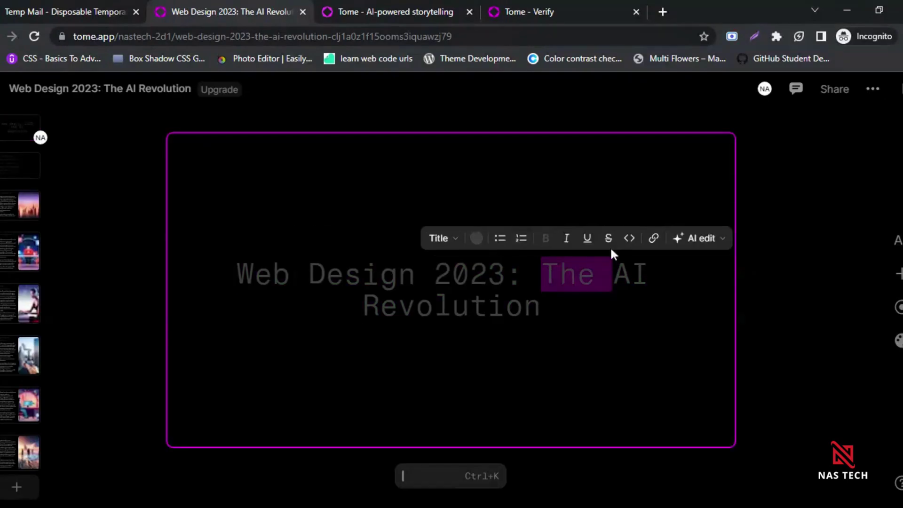
{"action": "left_click", "coordinate": [709, 240]}
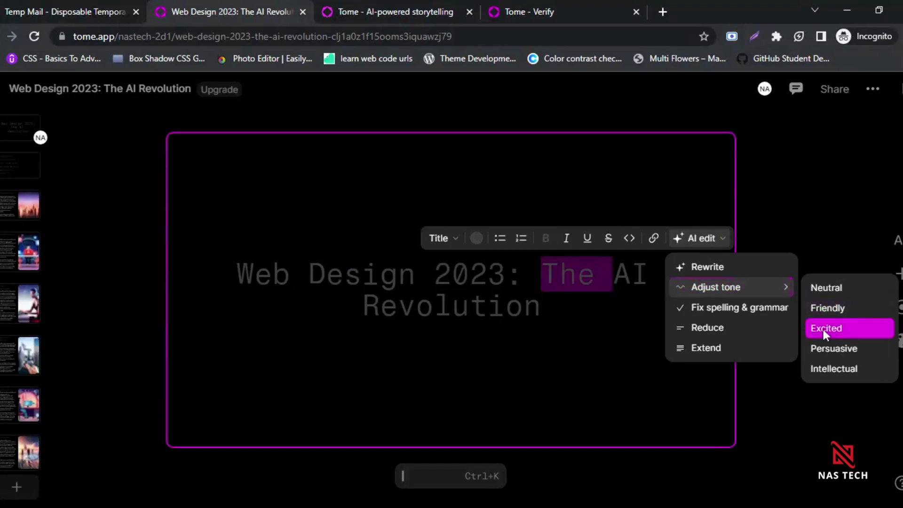
{"action": "left_click", "coordinate": [824, 329]}
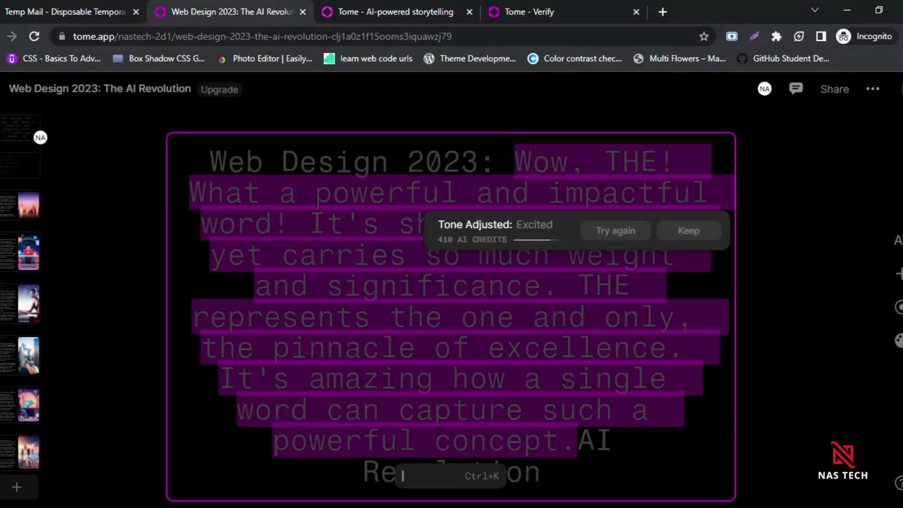
{"action": "left_click", "coordinate": [560, 286]}
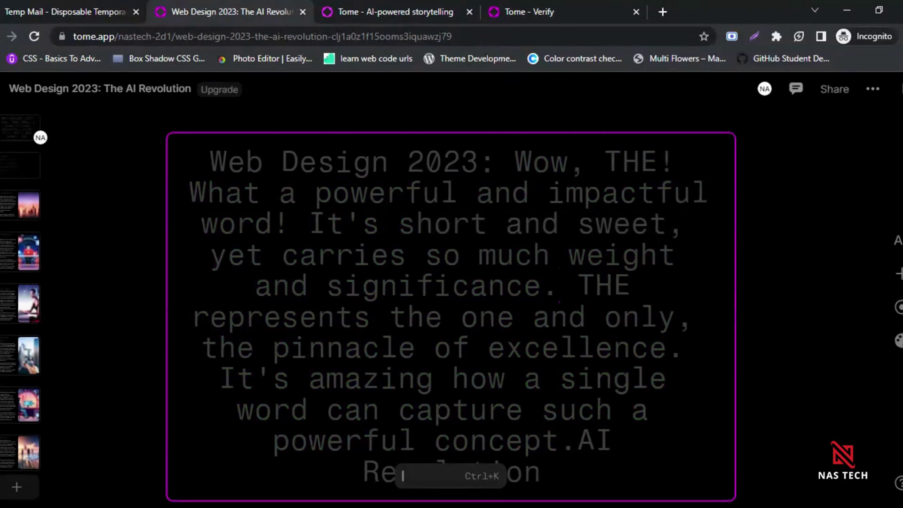
{"action": "key", "text": "ctrl+z"}
Present the deck from the title slide through Personalization, Voice Interfaces and Accessibility to Conclusion, then exit.
{"action": "left_click", "coordinate": [21, 170]}
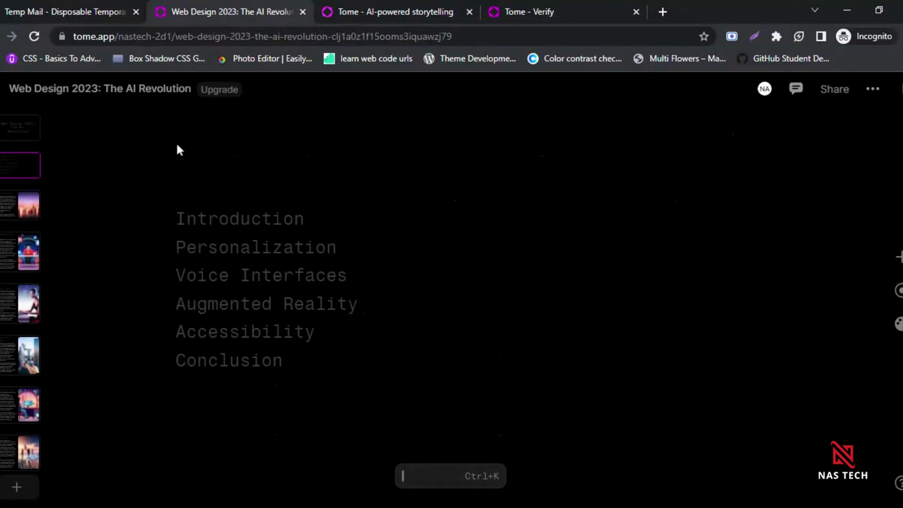
{"action": "left_click", "coordinate": [899, 89]}
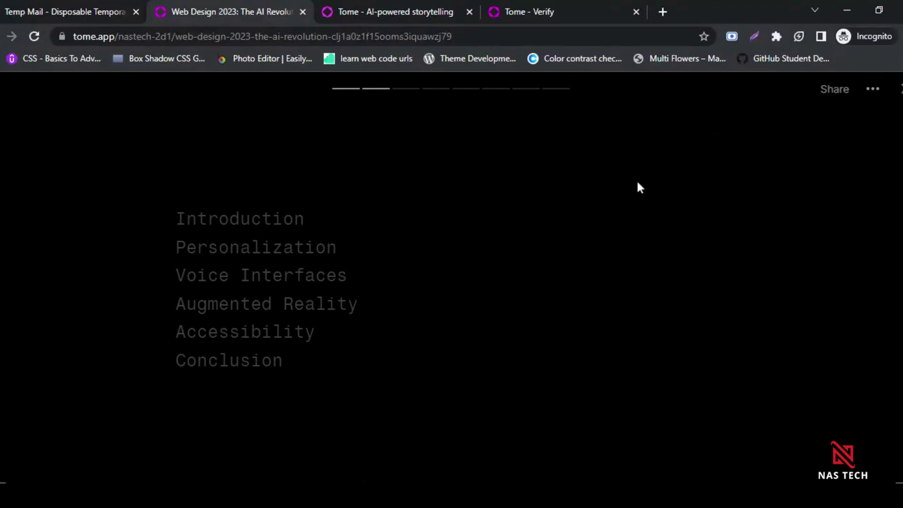
{"action": "key", "text": "Left"}
{"action": "key", "text": "Right"}
{"action": "key", "text": "Right"}
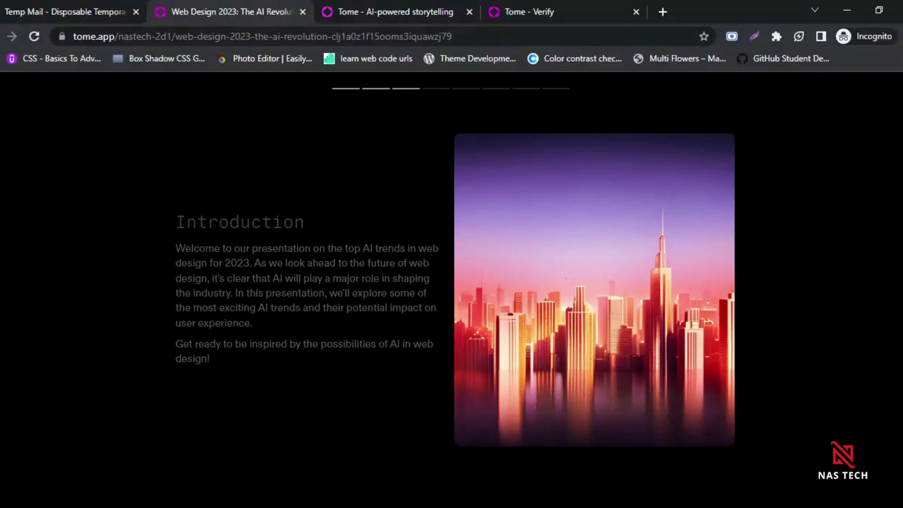
{"action": "key", "text": "Right"}
{"action": "key", "text": "Right"}
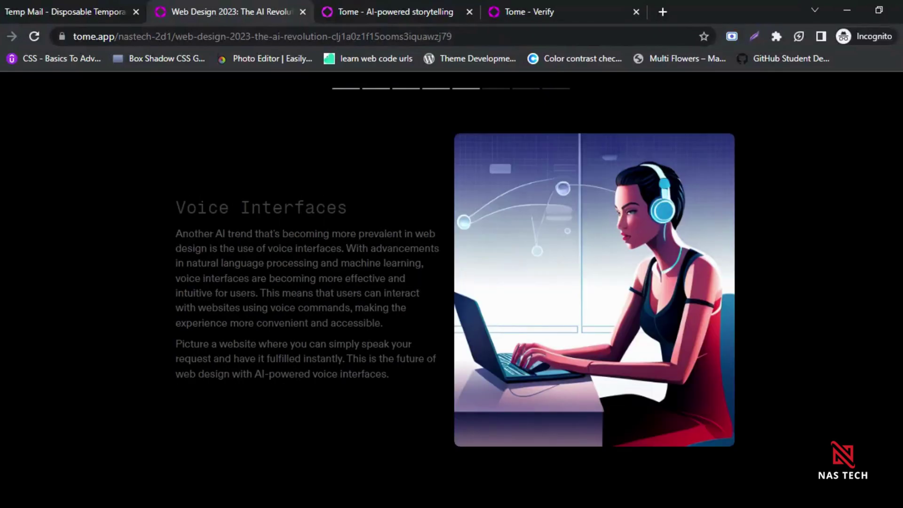
{"action": "key", "text": "Right"}
{"action": "key", "text": "Right"}
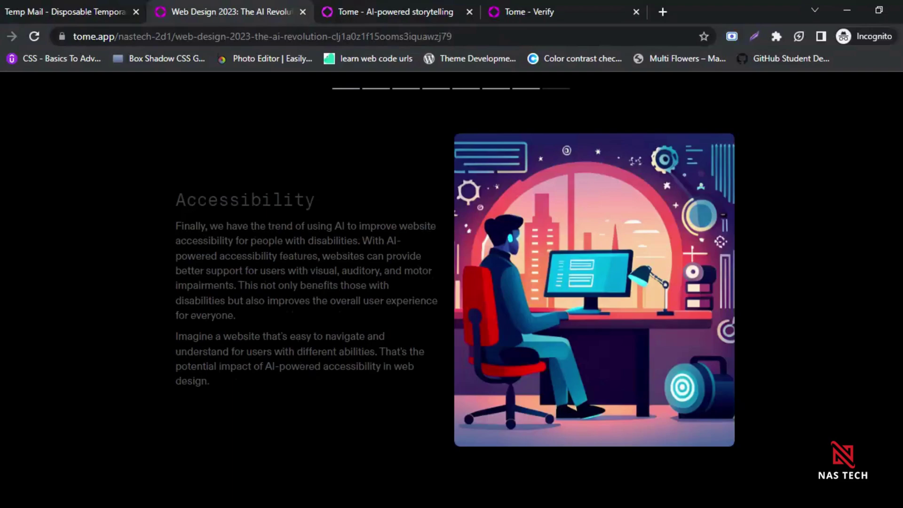
{"action": "key", "text": "Right"}
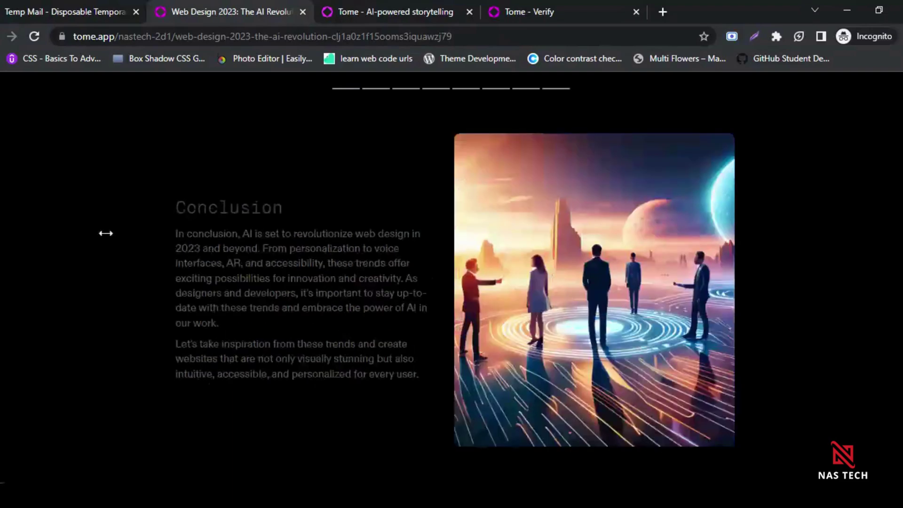
{"action": "key", "text": "Left"}
{"action": "key", "text": "Right"}
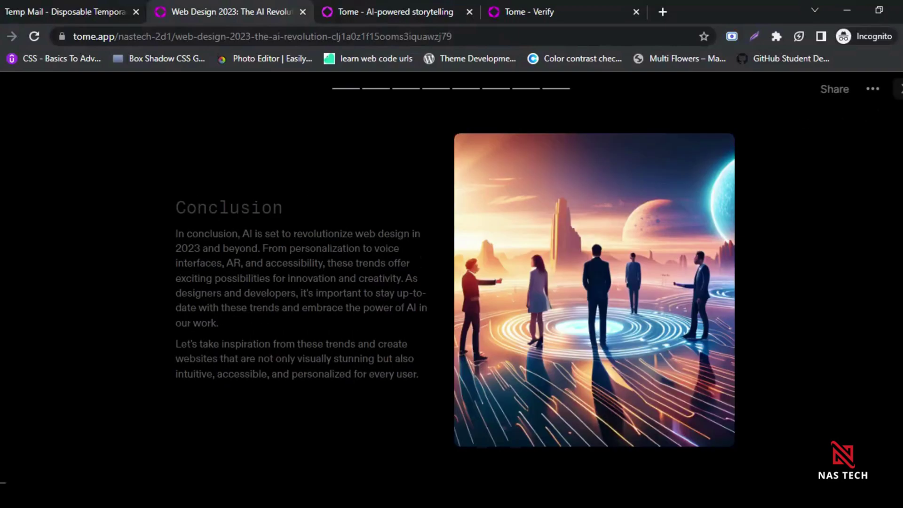
{"action": "key", "text": "Escape"}
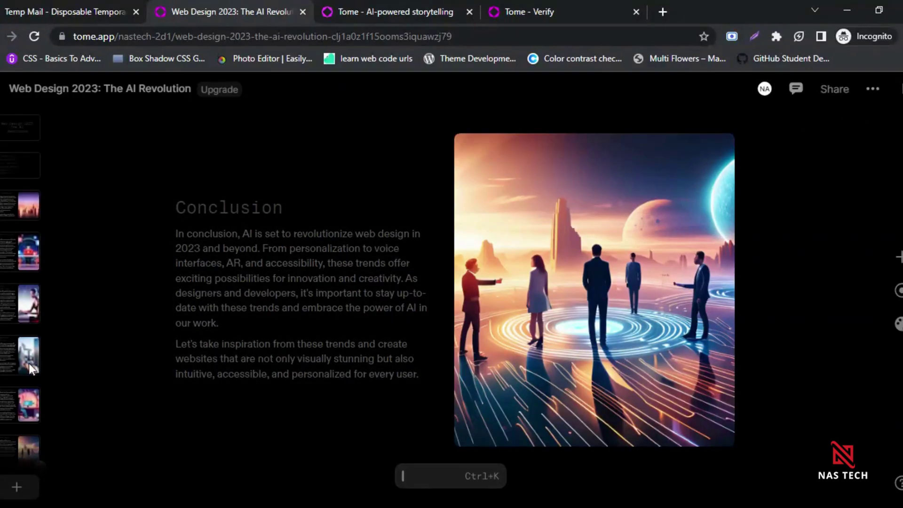
Add a Title + image grid page titled 'Portfolio' and select its first image tile.
{"action": "key", "text": "alt+n"}
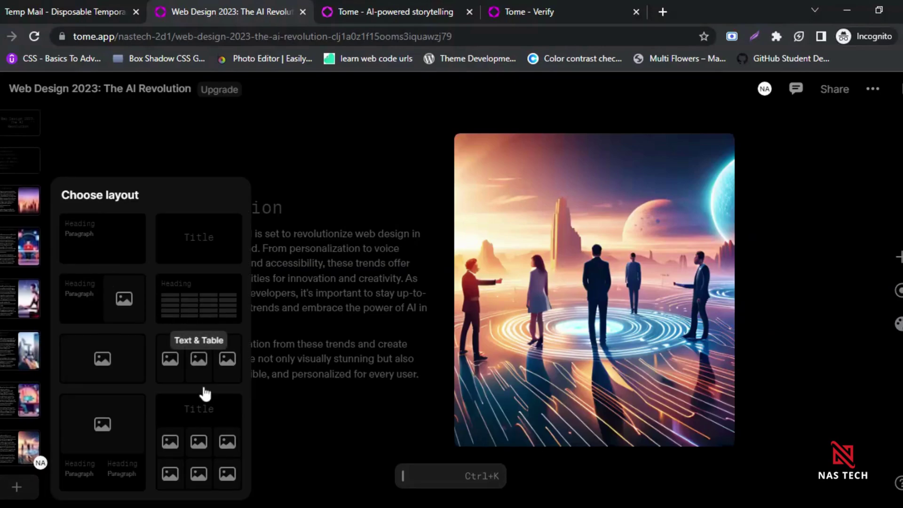
{"action": "left_click", "coordinate": [204, 419]}
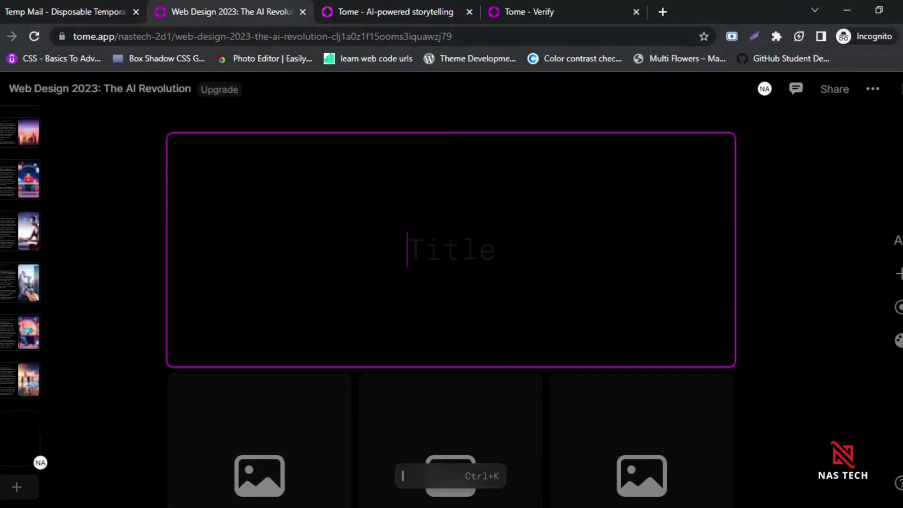
{"action": "scroll", "coordinate": [433, 260], "scroll_direction": "down", "scroll_amount": 3}
{"action": "scroll", "coordinate": [433, 258], "scroll_direction": "up", "scroll_amount": 3}
{"action": "left_click", "coordinate": [433, 258]}
{"action": "type", "text": "Portfolio"}
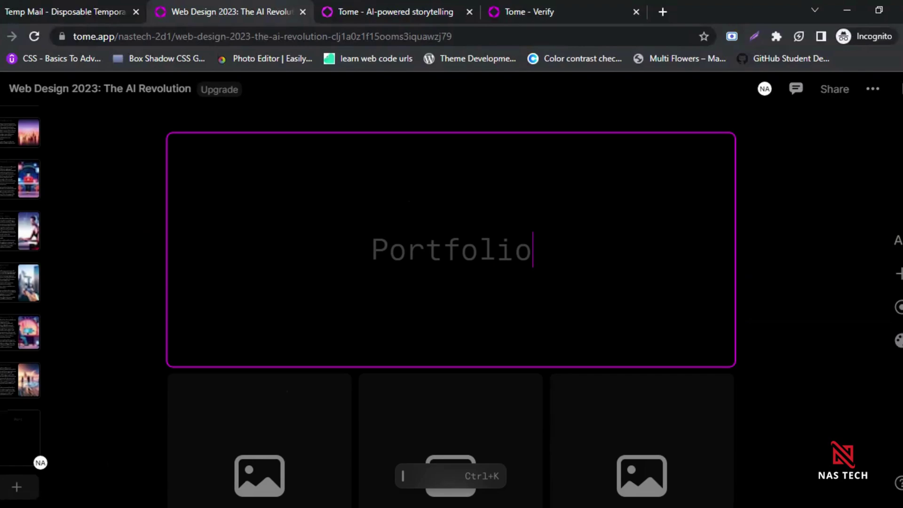
{"action": "scroll", "coordinate": [451, 254], "scroll_direction": "down", "scroll_amount": 3}
{"action": "left_click", "coordinate": [273, 326]}
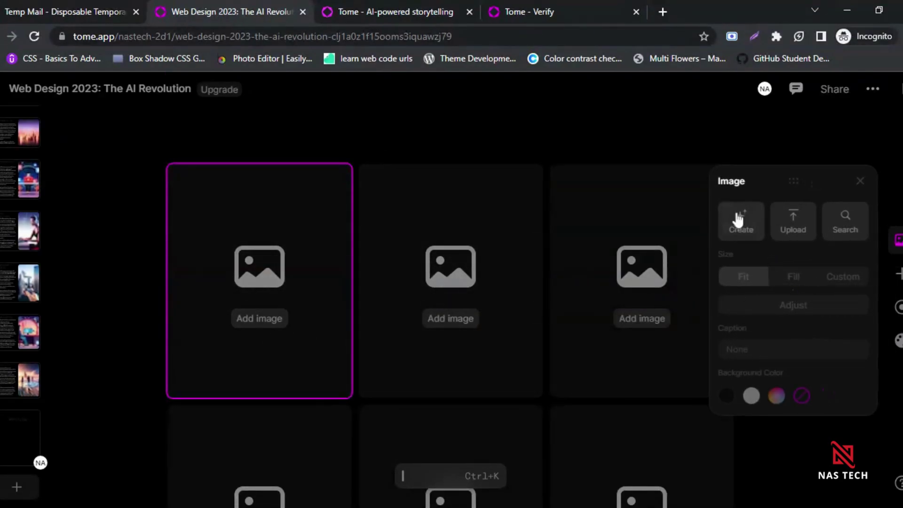
Generate images from 'web design for real estate' and place an interior image in the first tile.
{"action": "left_click", "coordinate": [735, 219]}
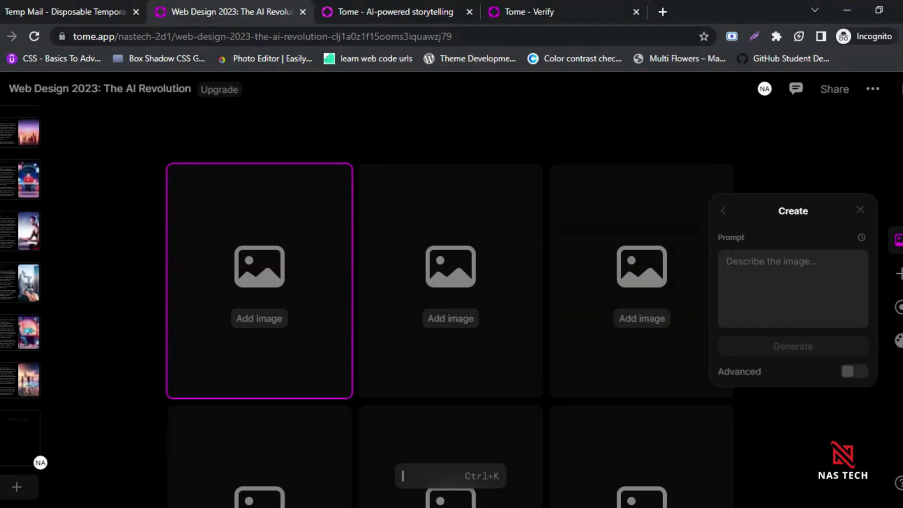
{"action": "type", "text": "web design for "}
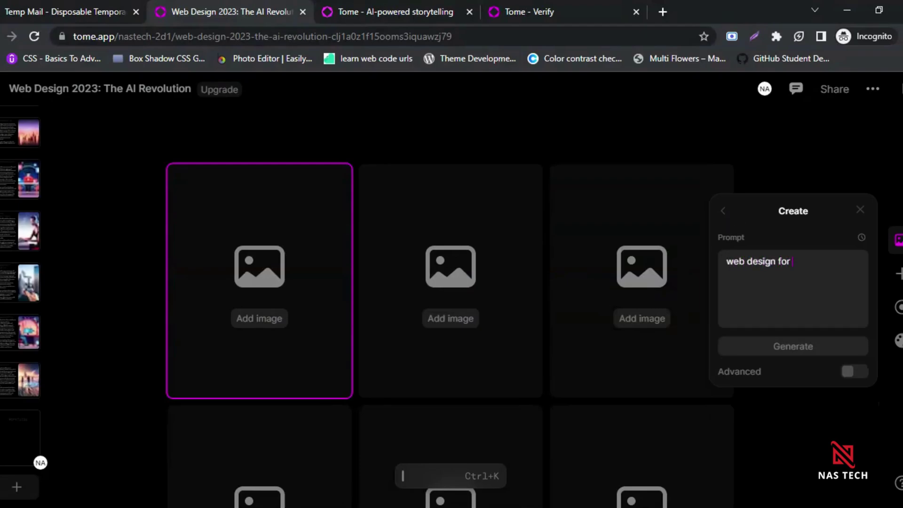
{"action": "type", "text": "real est5arte"}
{"action": "left_click", "coordinate": [825, 347]}
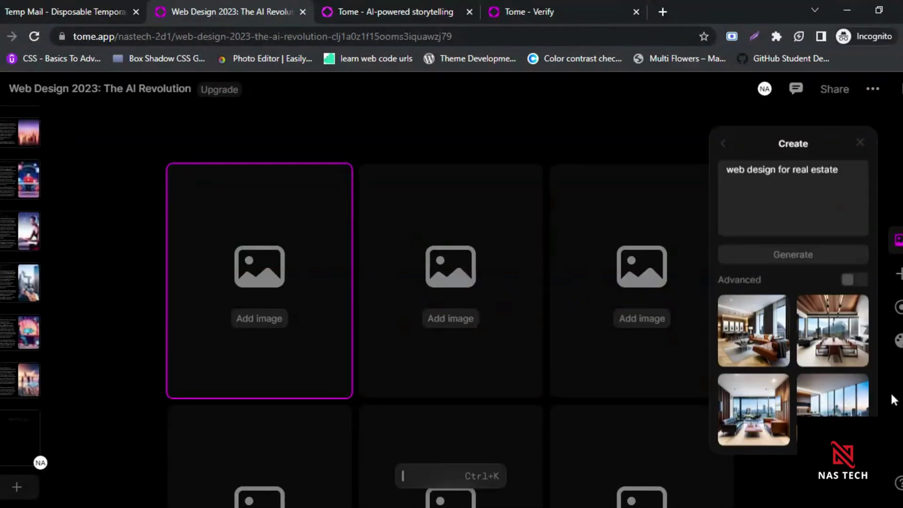
{"action": "left_click", "coordinate": [829, 407]}
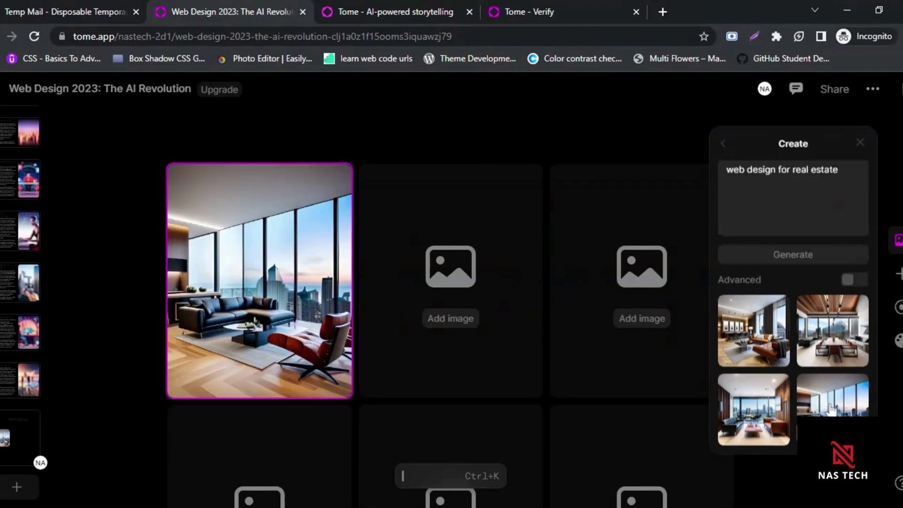
Set the AI image dimension to Ultrawide 21:9 and close the image options.
{"action": "left_click", "coordinate": [858, 280]}
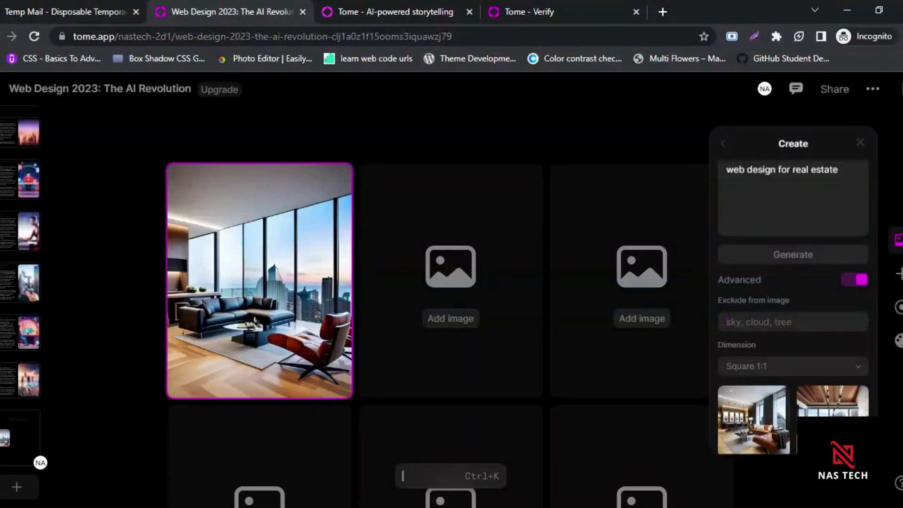
{"action": "left_click", "coordinate": [829, 366]}
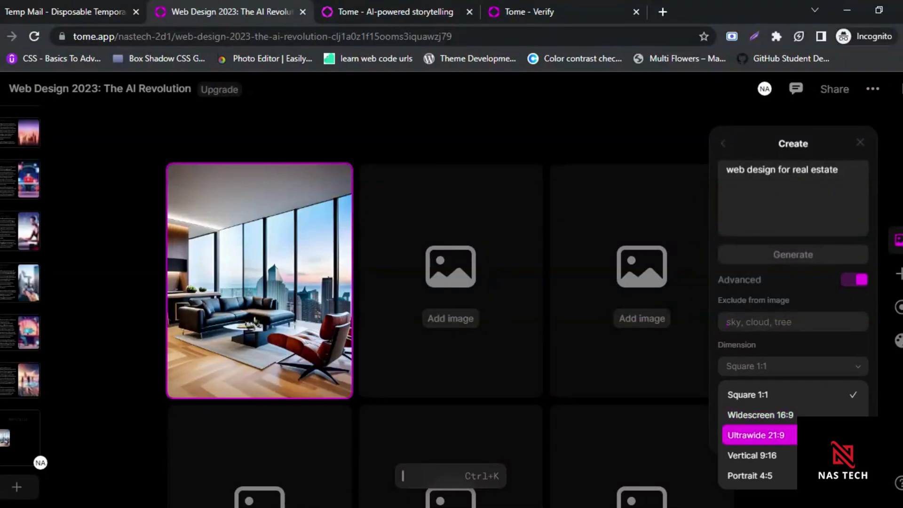
{"action": "left_click", "coordinate": [755, 431]}
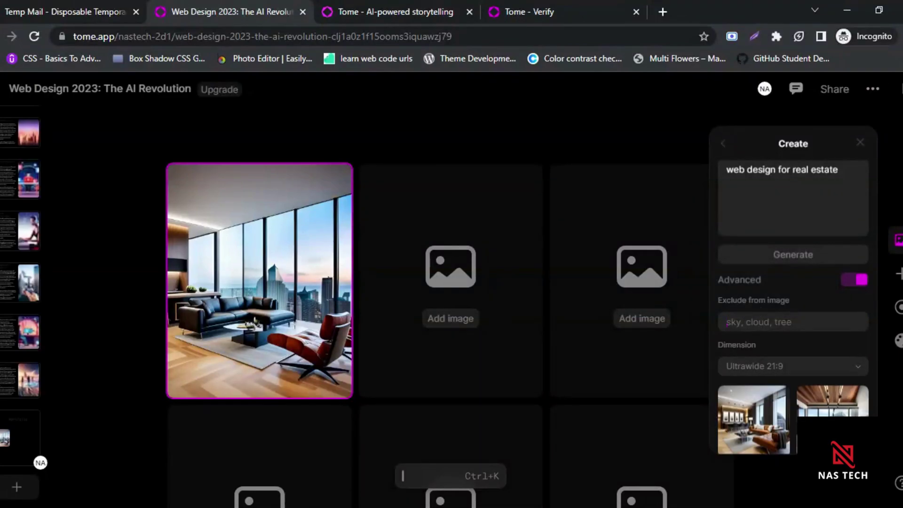
{"action": "left_click", "coordinate": [861, 144]}
{"action": "left_click", "coordinate": [898, 274]}
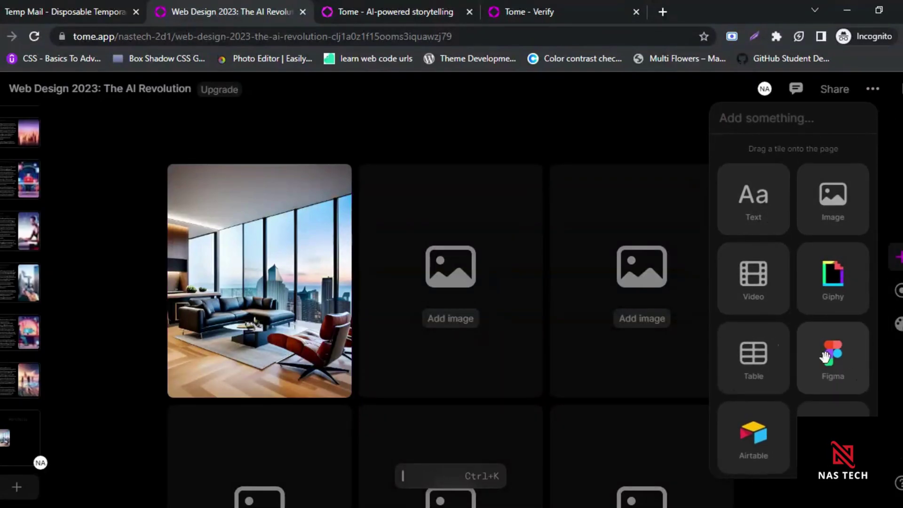
{"action": "scroll", "coordinate": [832, 399], "scroll_direction": "down", "scroll_amount": 2}
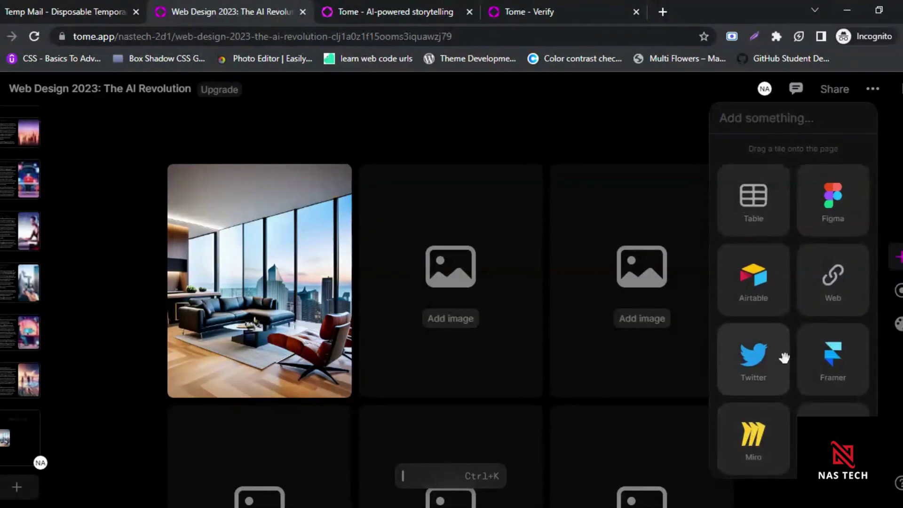
{"action": "scroll", "coordinate": [784, 358], "scroll_direction": "up", "scroll_amount": 2}
Select the Portfolio title tile, then switch to the 'Tome - AI-powered storytelling' browser tab.
{"action": "left_click", "coordinate": [525, 111]}
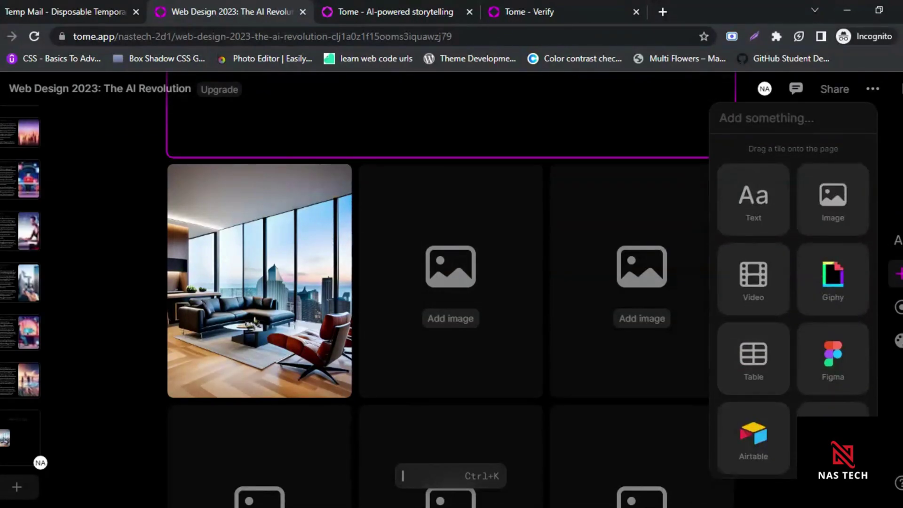
{"action": "left_click", "coordinate": [418, 9]}
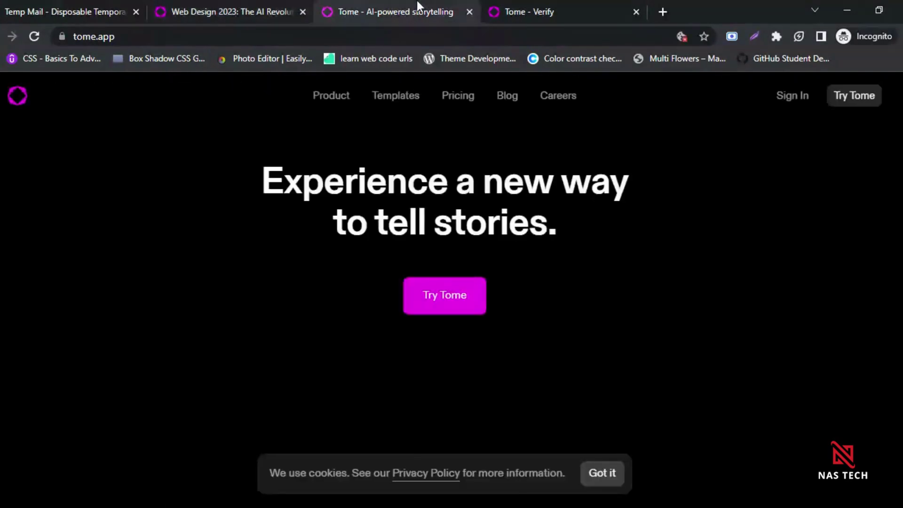